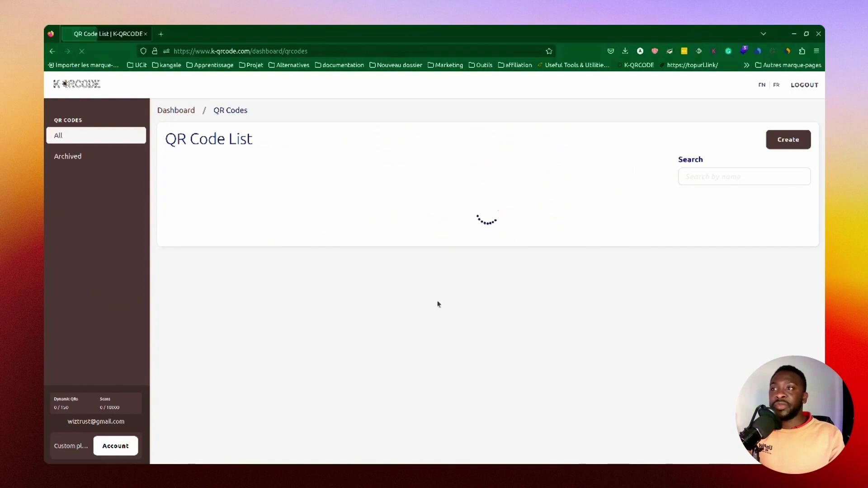
Step: Start a new QR code of the Bio Links type
left_click(778, 143)
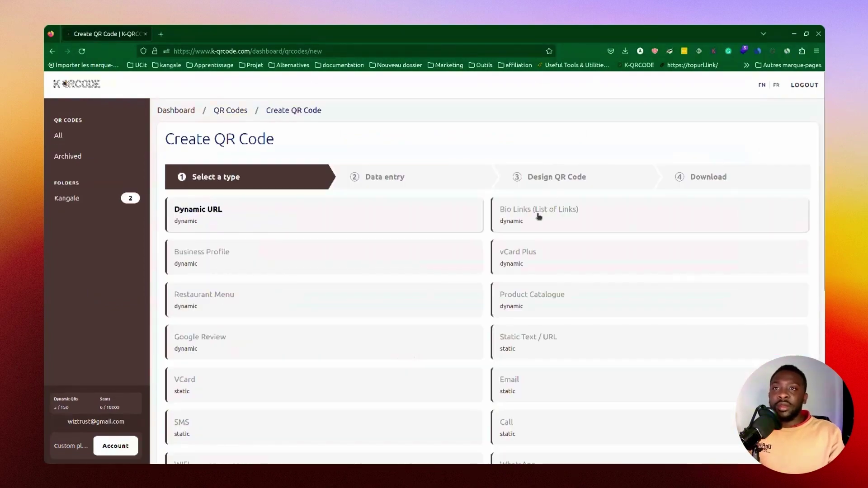
left_click(537, 216)
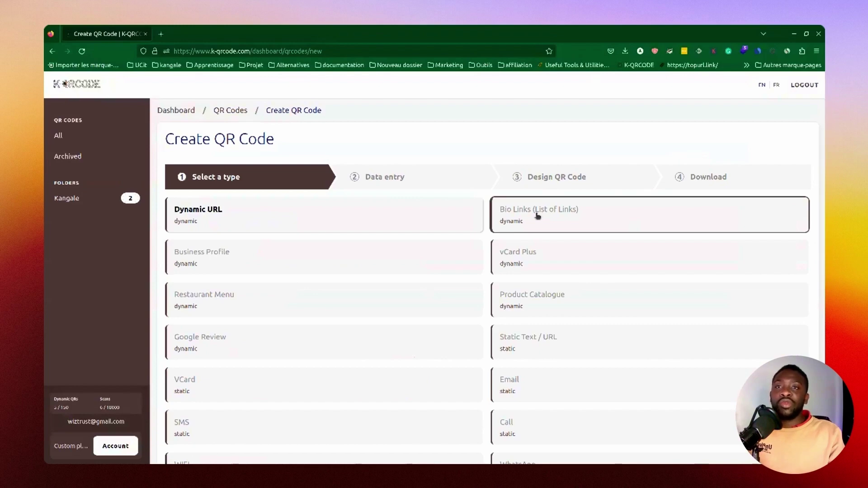
left_click(538, 215)
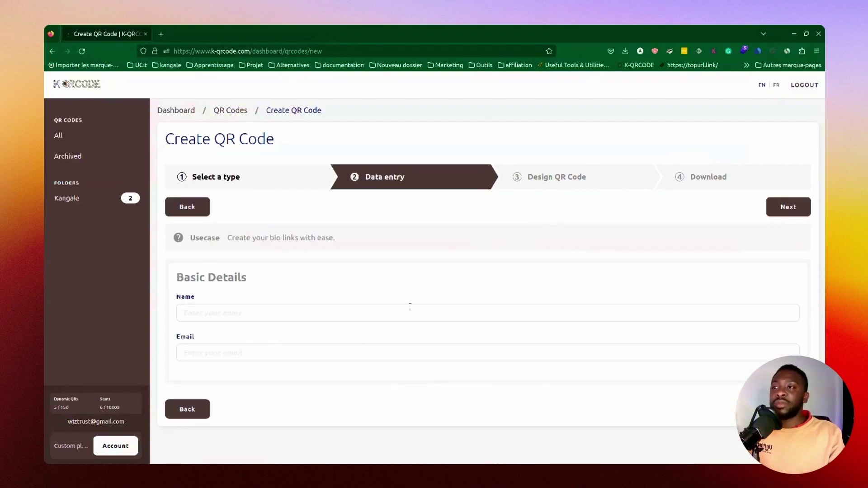
Step: Enter the owner's name and e-mail address, then continue to the design step
left_click(305, 314)
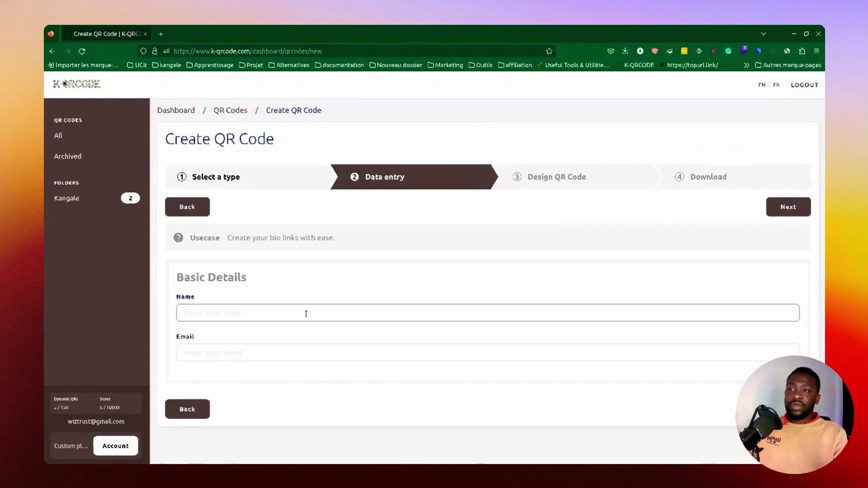
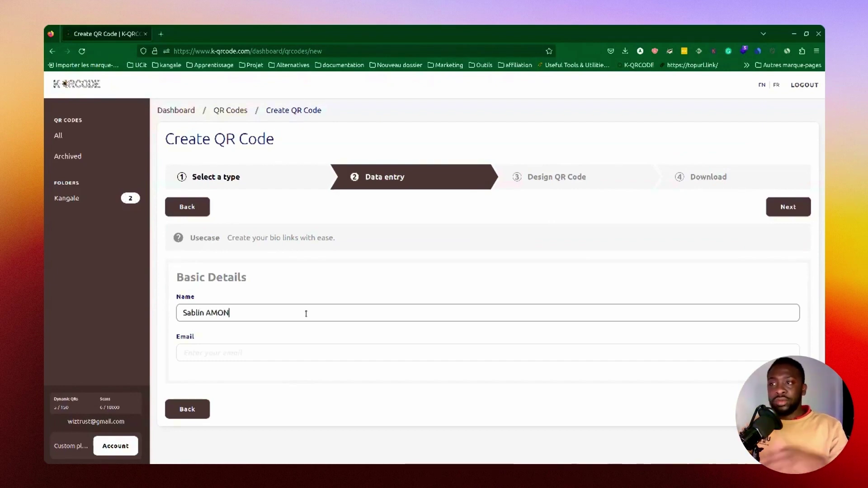
key("Tab")
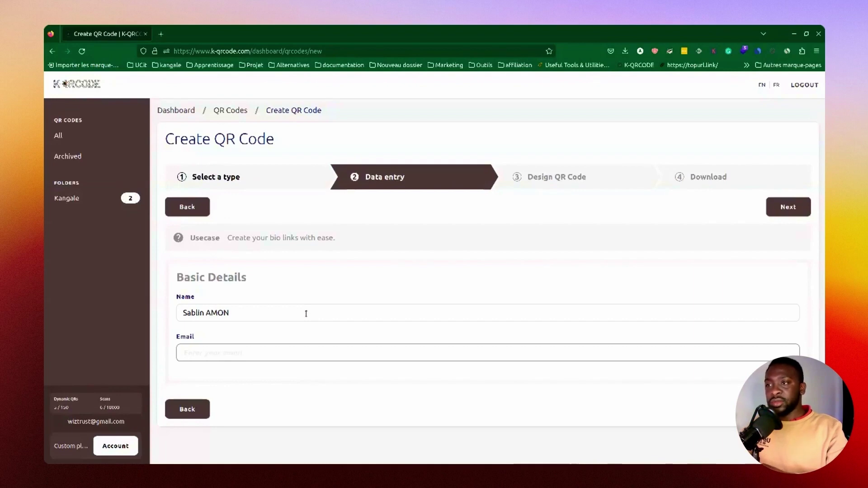
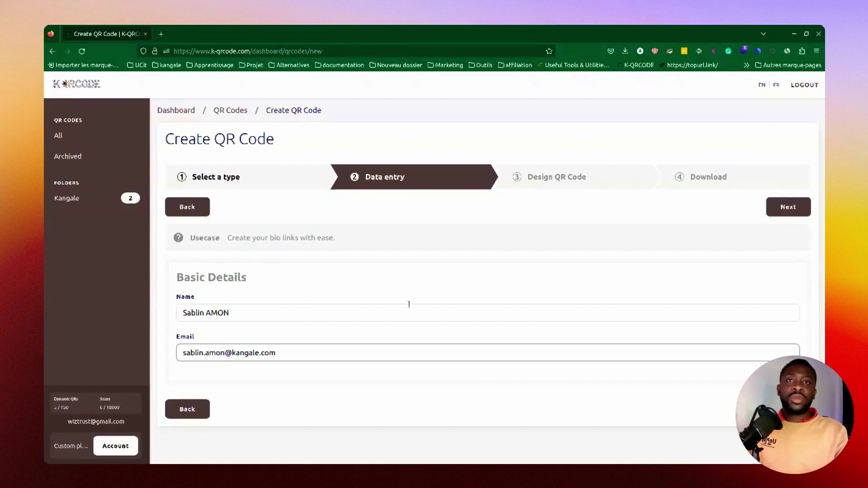
key("Return")
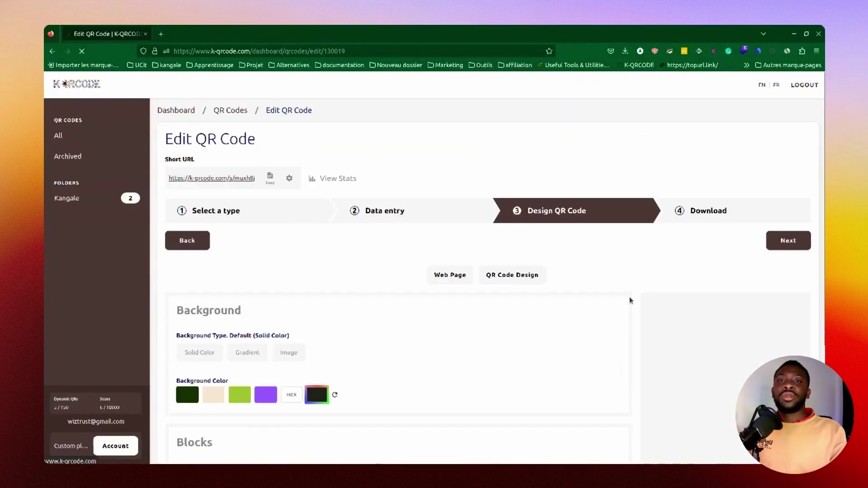
Step: Add a Title block with the text 'Pationné de digitale'
scroll(630, 295, "down", 3)
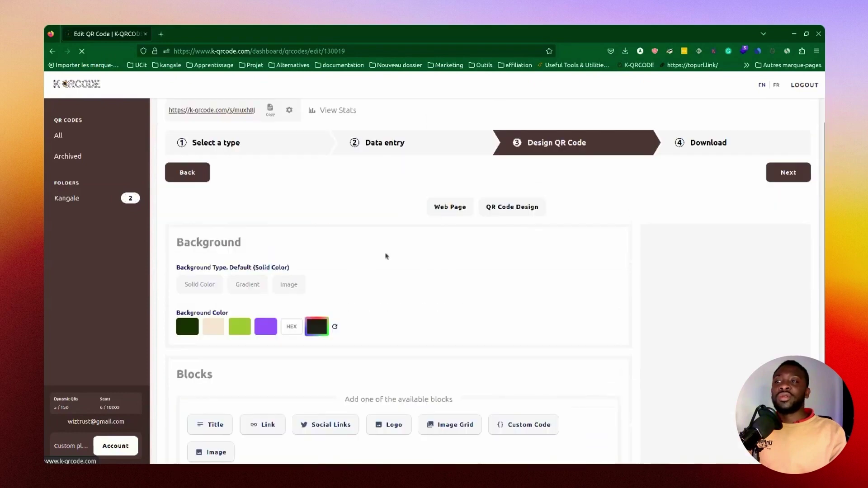
scroll(246, 265, "down", 3)
scroll(365, 309, "up", 1)
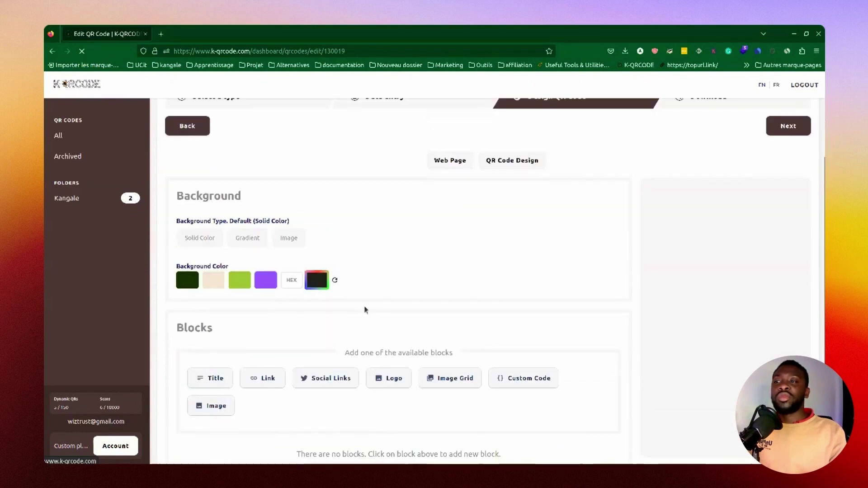
left_click(214, 379)
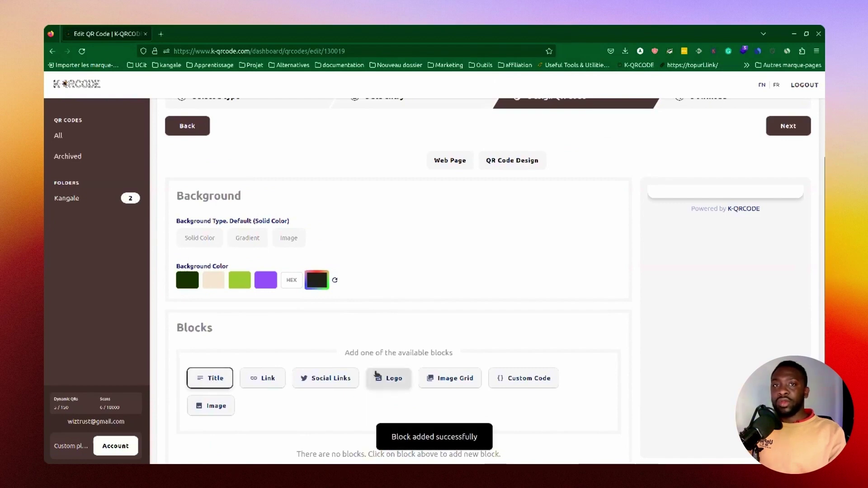
scroll(273, 397, "down", 3)
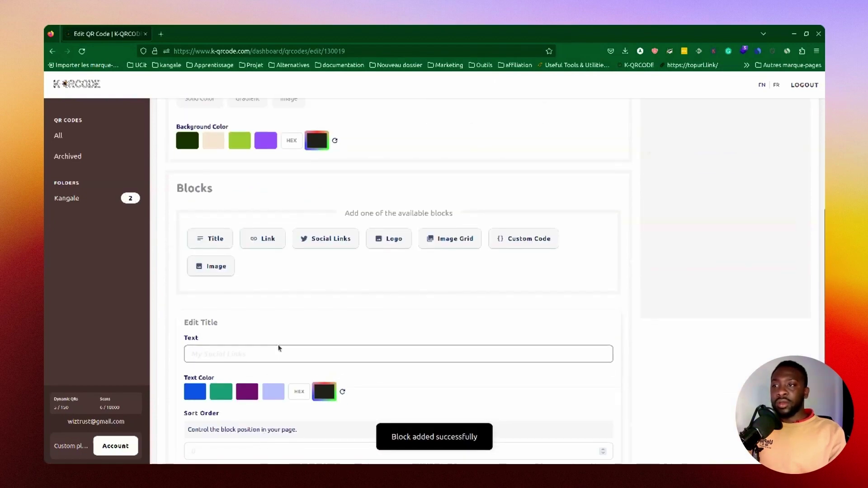
left_click(286, 353)
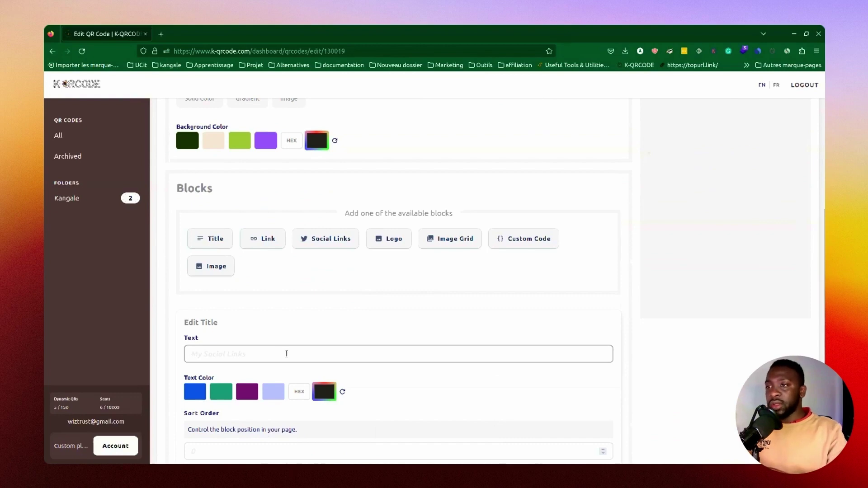
type("Pationné de")
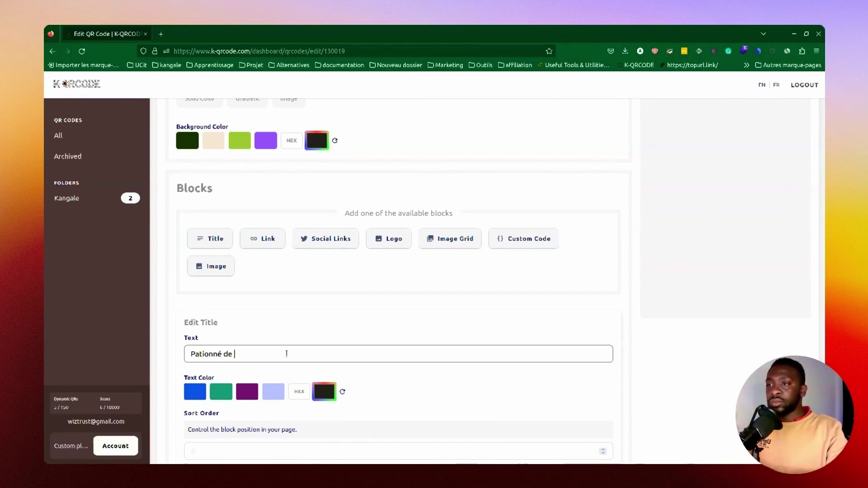
type("di")
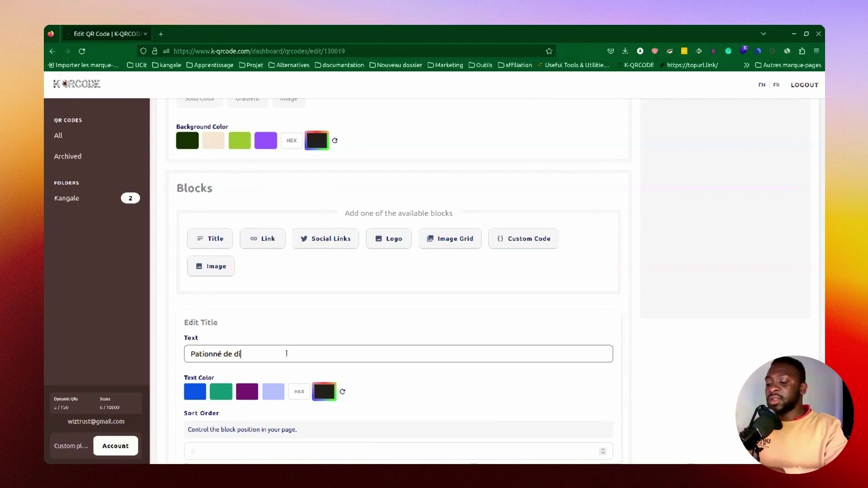
type("gitale")
scroll(286, 354, "down", 3)
scroll(268, 317, "up", 4)
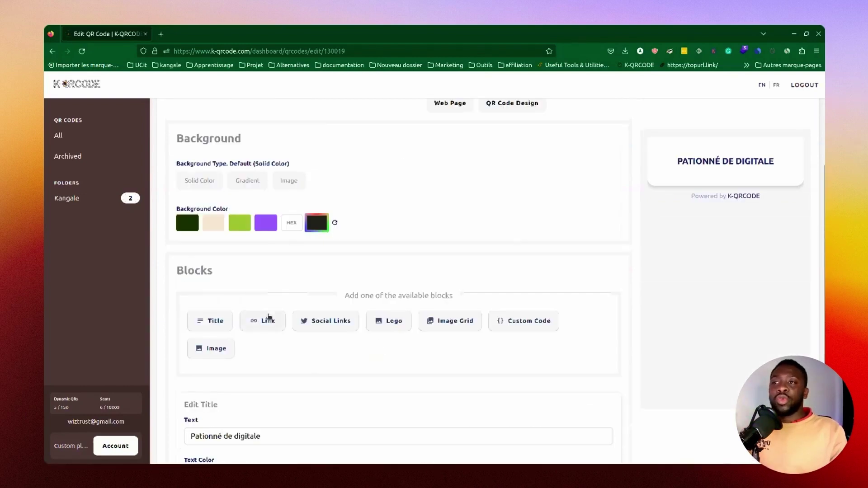
Step: Save a 'Mon Site' link block pointing to the owner's website URL
left_click(265, 322)
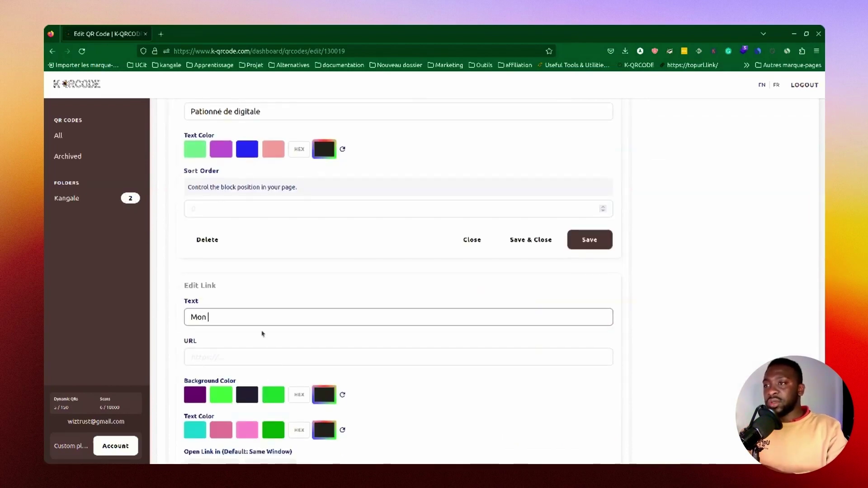
key("Tab")
type("htt")
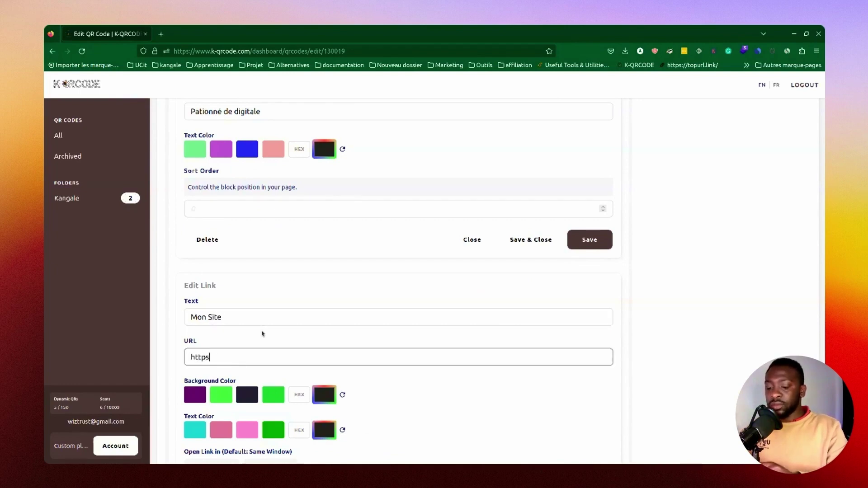
type("ps://s")
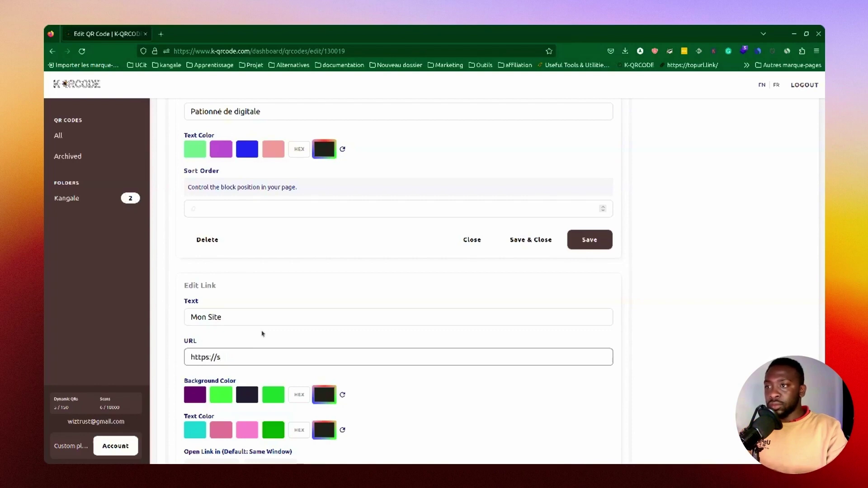
type("ablib")
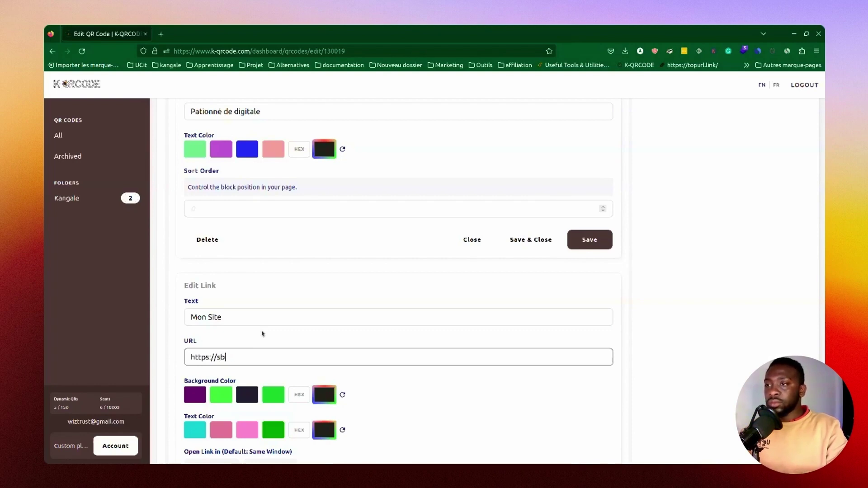
key("BackSpace")
key("BackSpace")
type("a")
type("ab")
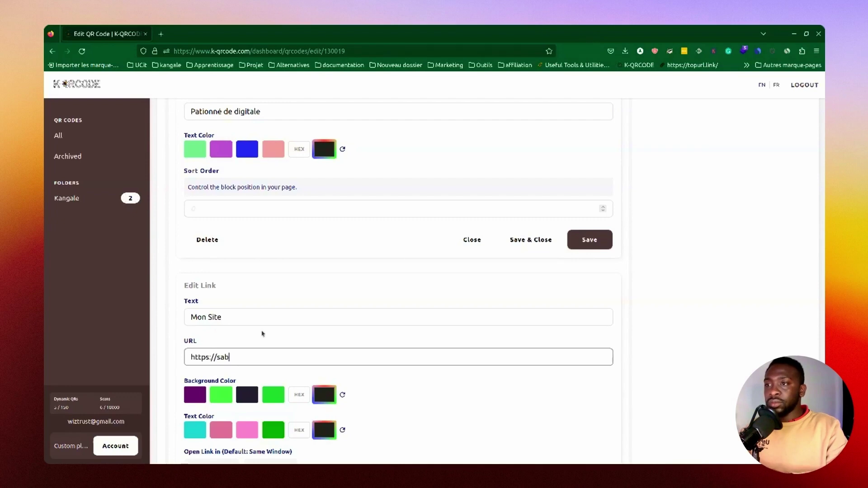
type("lin-amon")
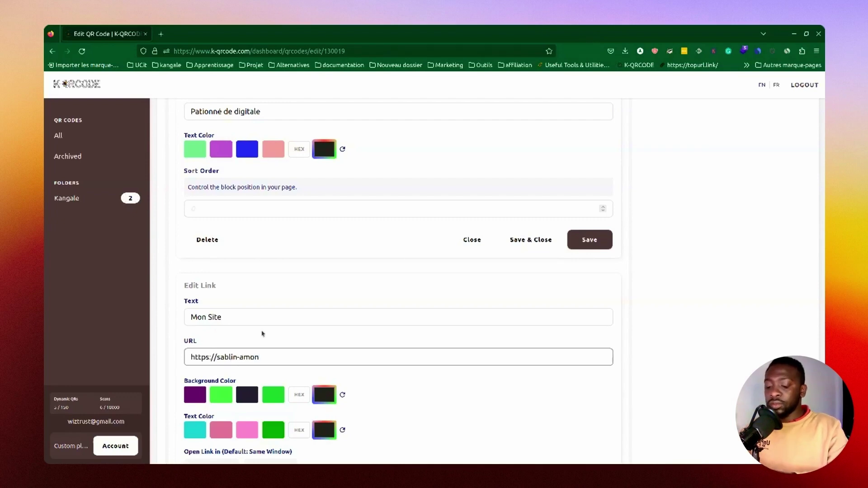
type(".com")
scroll(271, 339, "down", 3)
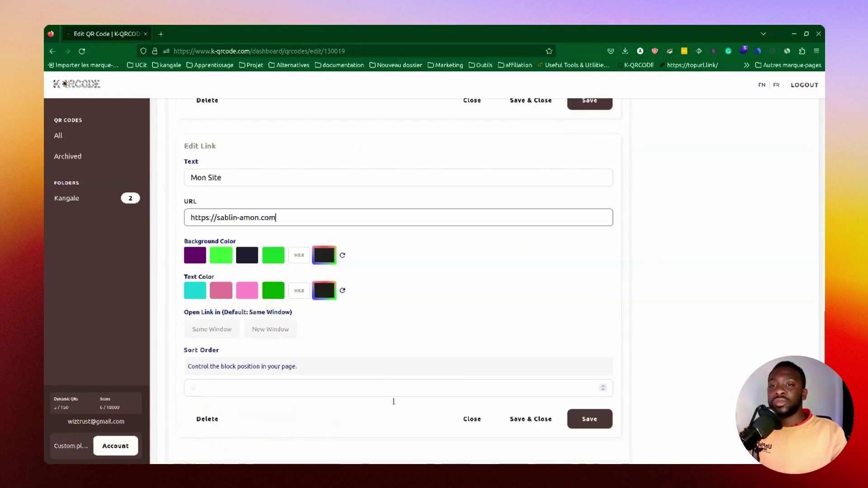
left_click(577, 419)
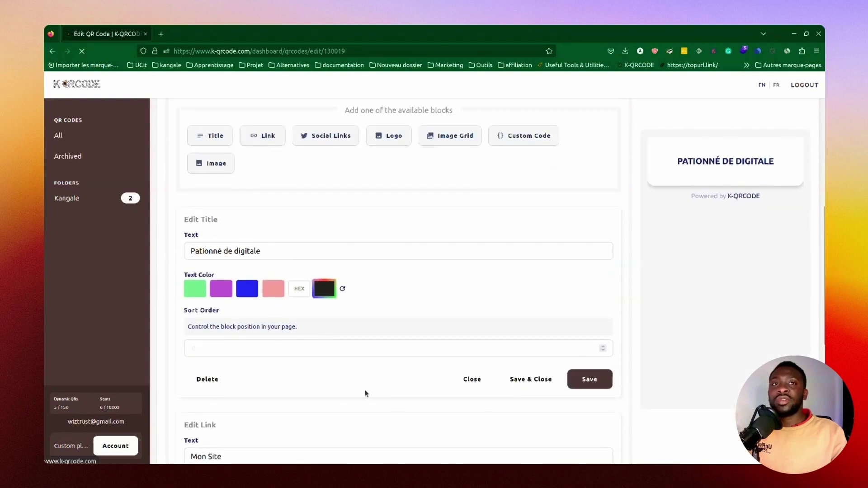
scroll(745, 280, "up", 2)
scroll(260, 384, "down", 4)
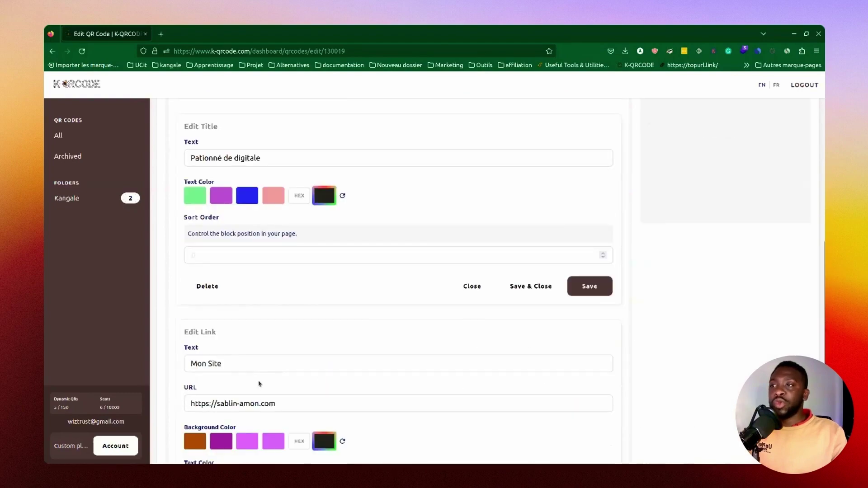
scroll(226, 215, "up", 3)
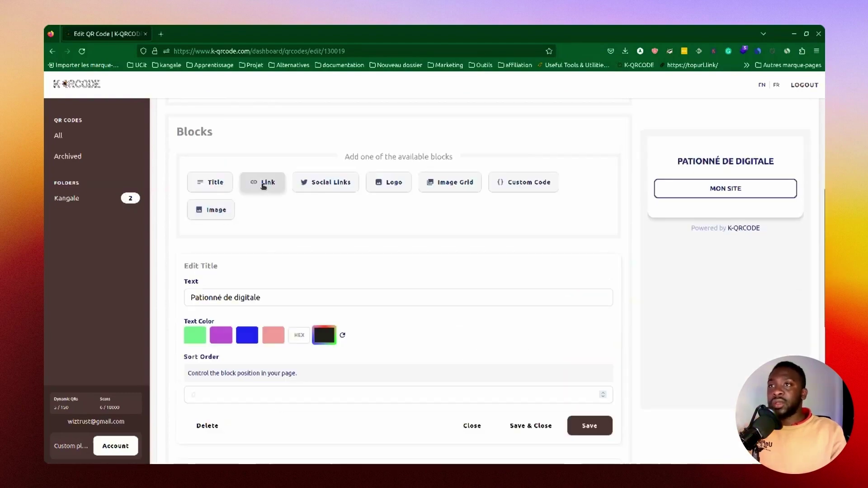
left_click(263, 183)
type("kang")
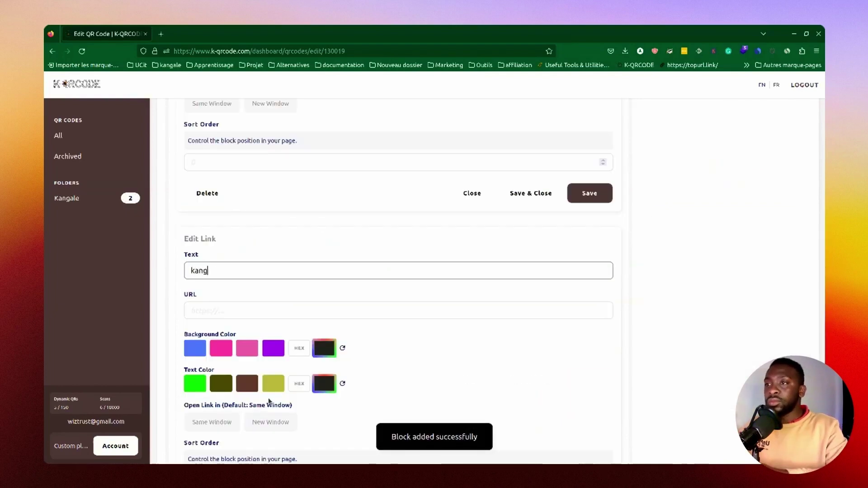
key("BackSpace")
key("BackSpace")
key("BackSpace")
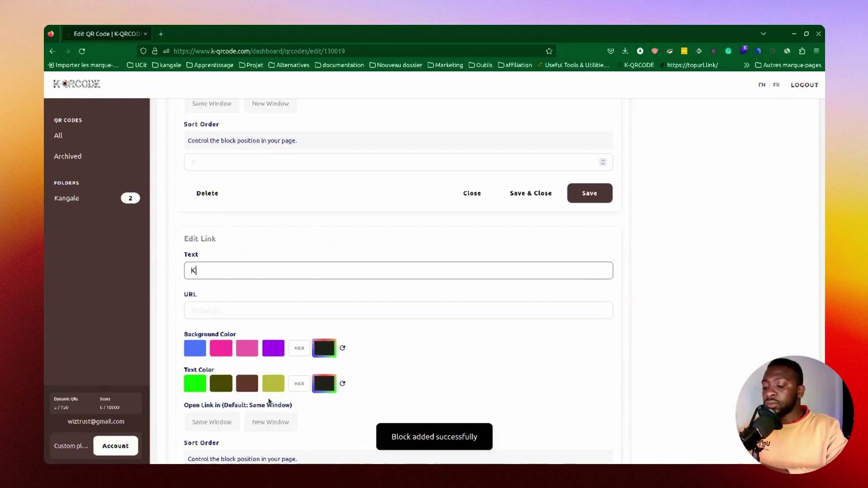
type("angale")
key("Tab")
type("htt")
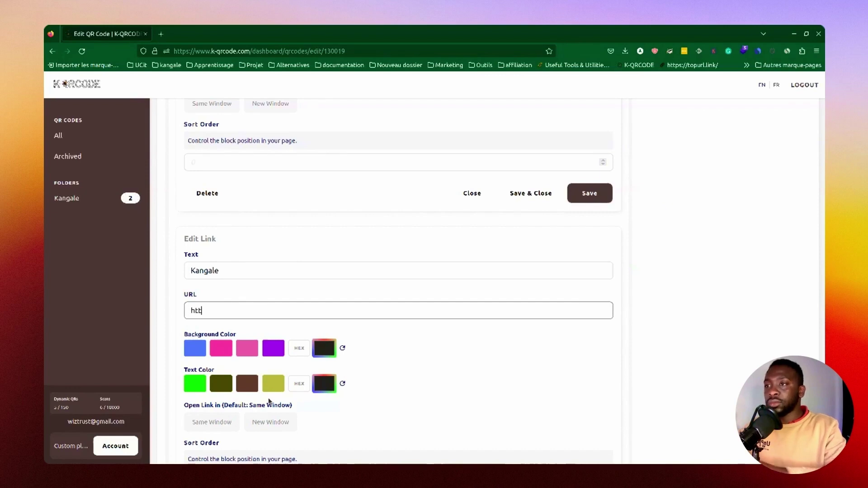
key("BackSpace")
key("BackSpace")
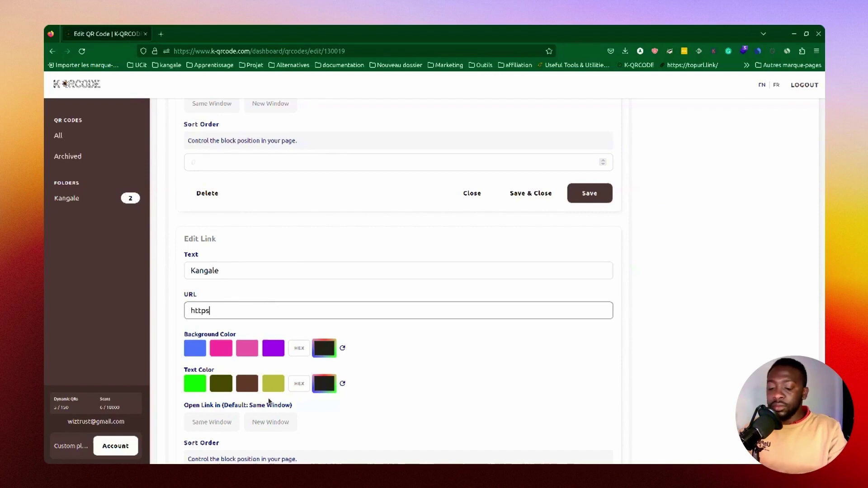
type("://kanga")
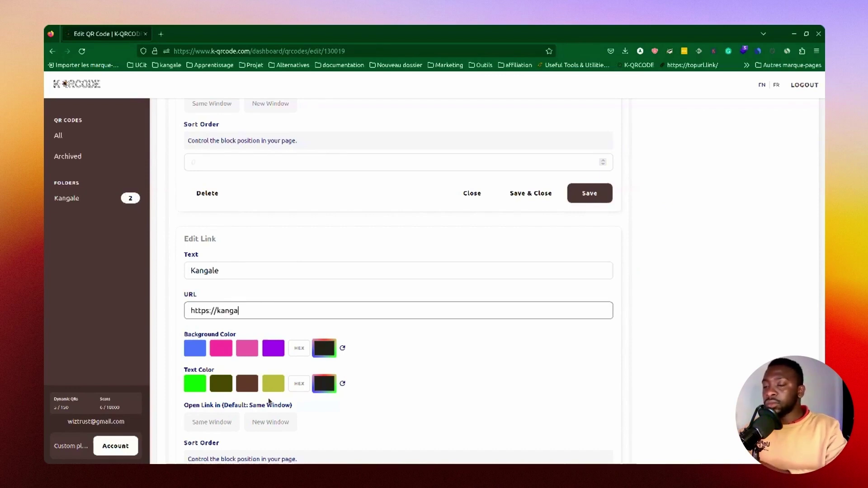
type("le.com")
scroll(269, 401, "down", 3)
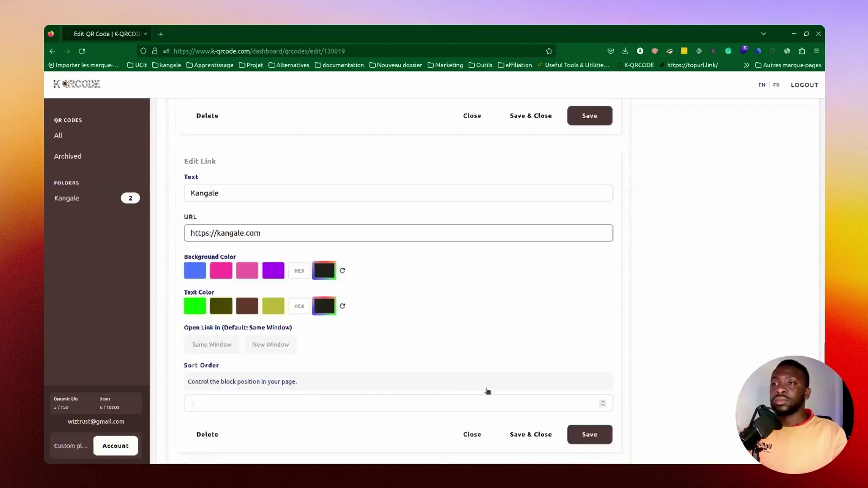
scroll(329, 258, "up", 13)
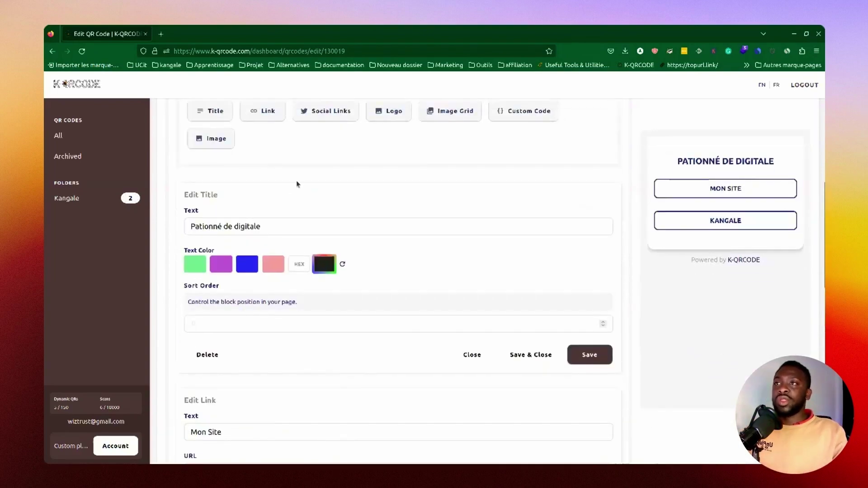
scroll(297, 180, "up", 2)
left_click(335, 204)
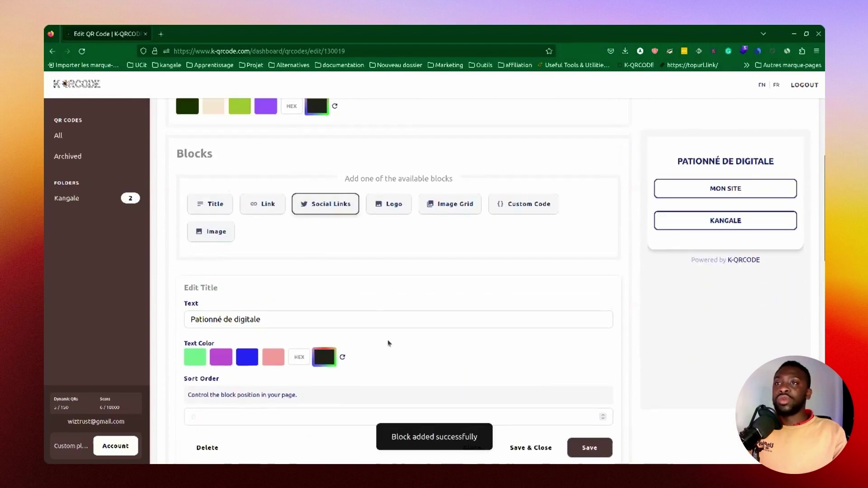
type("https://")
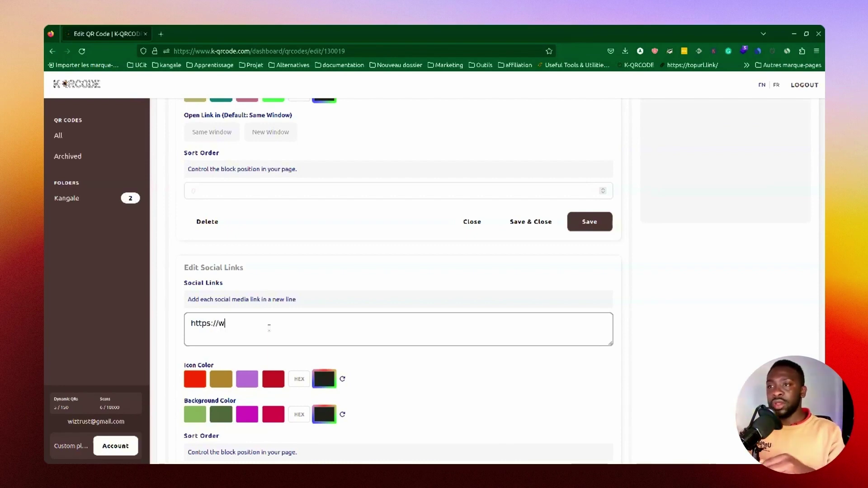
type("www.fa")
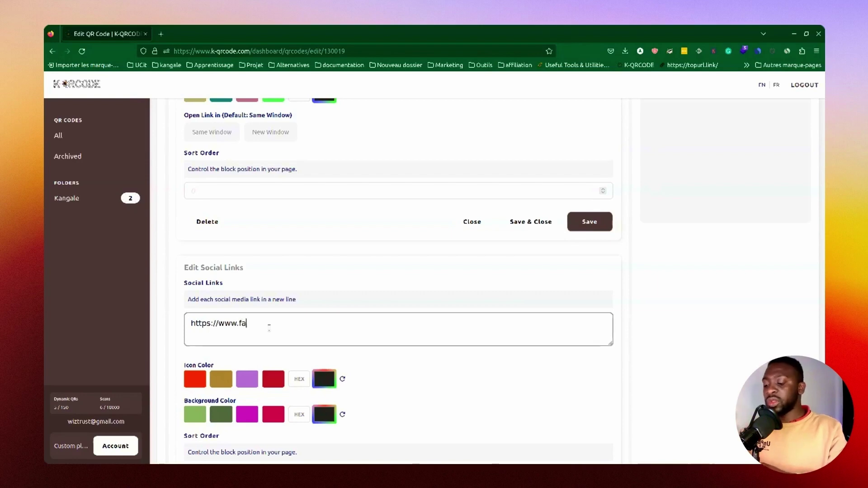
type("cebook.")
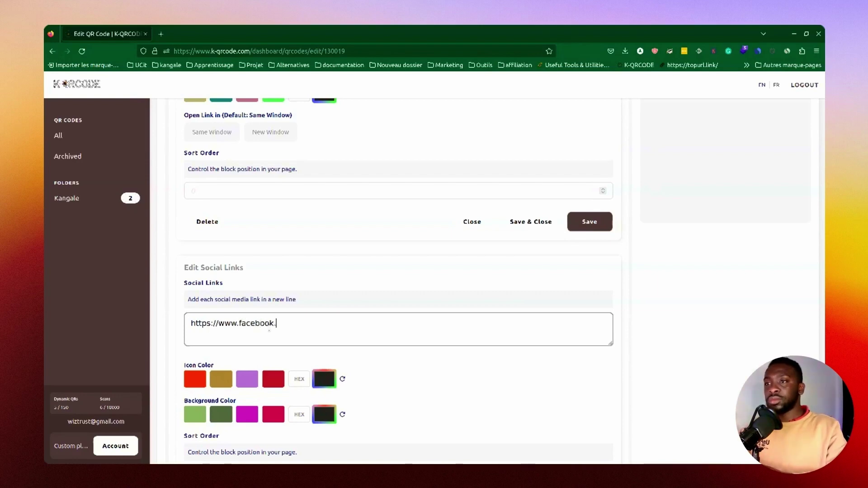
type("com/kan")
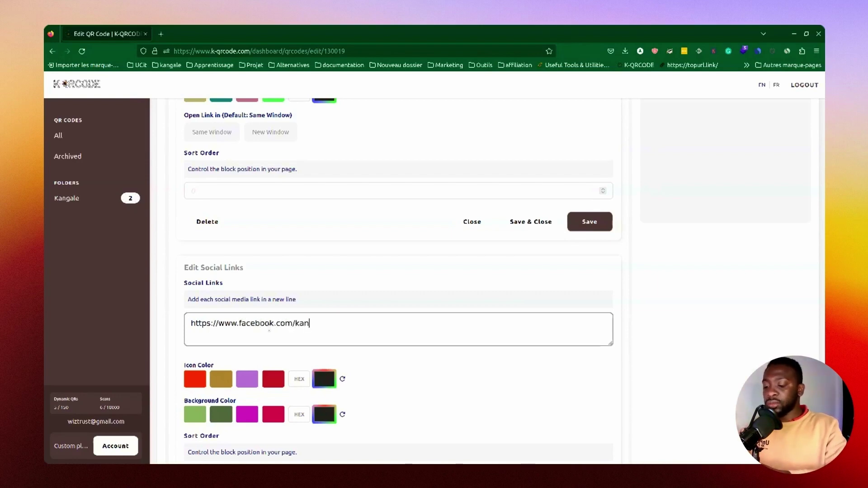
type("galetechn")
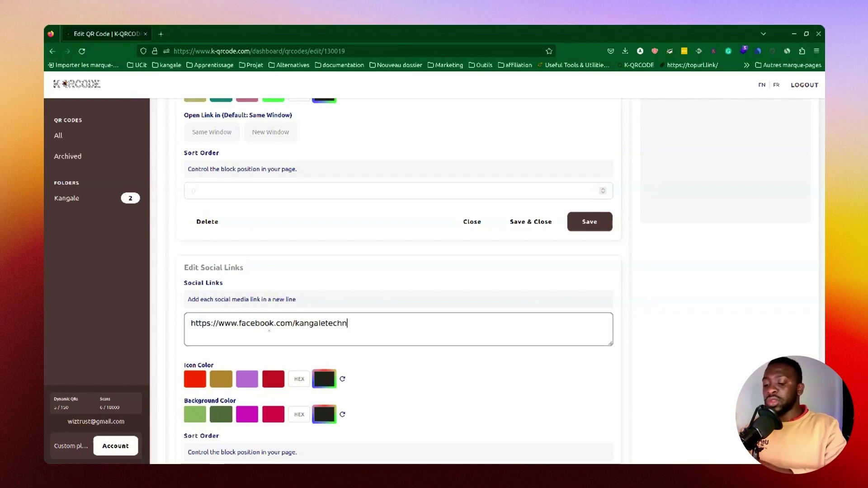
type("ologie")
scroll(461, 292, "down", 3)
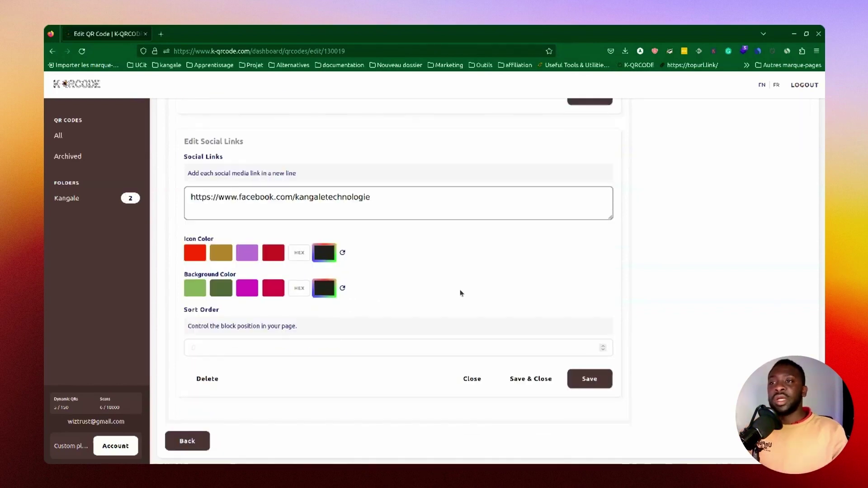
scroll(458, 315, "up", 8)
scroll(470, 318, "up", 3)
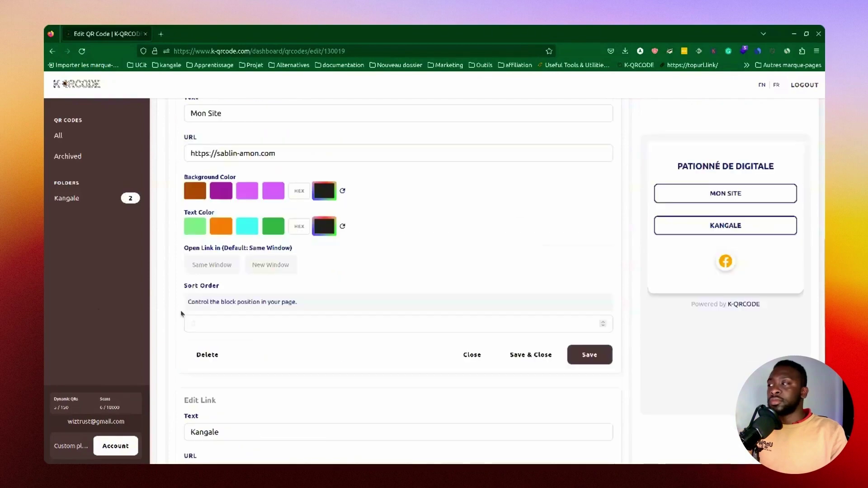
scroll(259, 311, "up", 8)
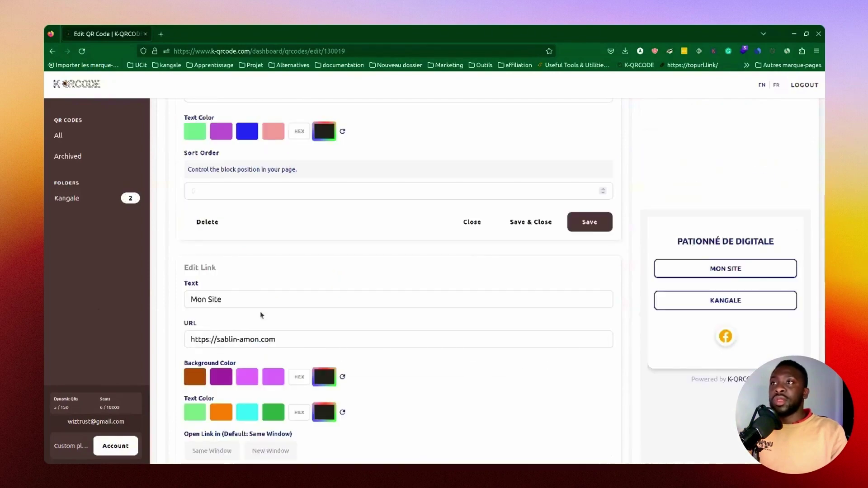
Step: Paste the Kangale Instagram profile link into a new Social Links block and save it
scroll(307, 267, "up", 3)
left_click(321, 304)
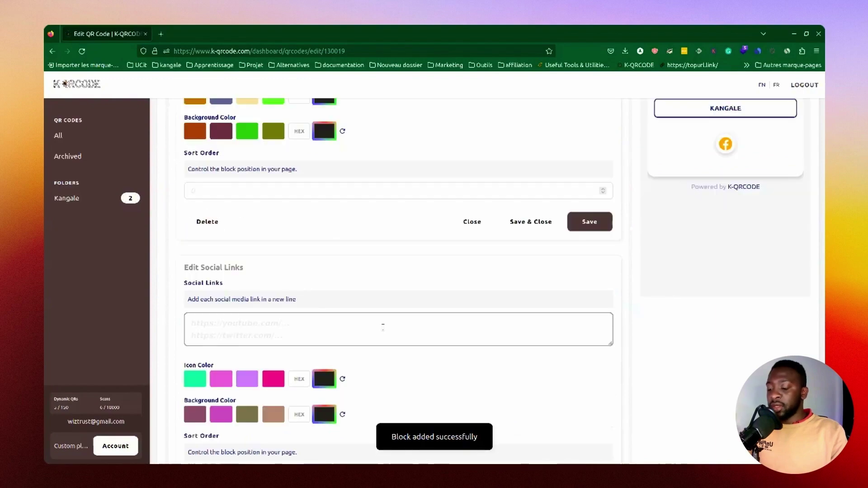
type("https://www.instagram.com/kangale_technologie/")
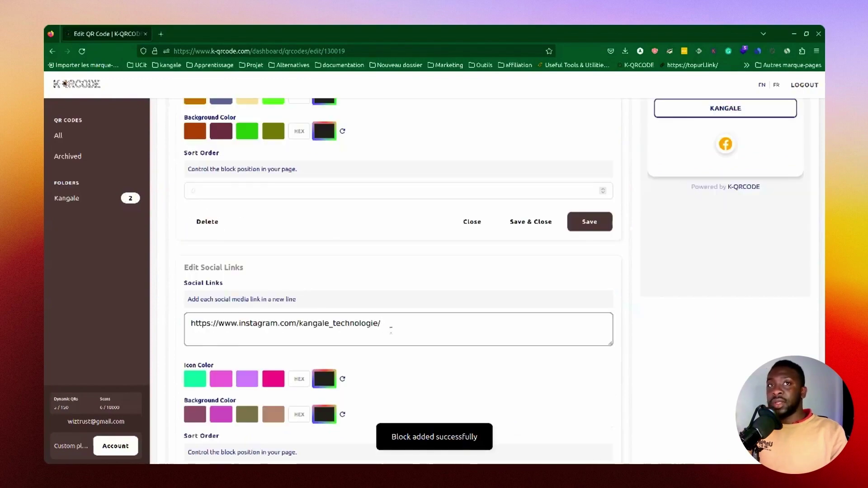
scroll(390, 328, "down", 3)
left_click(527, 379)
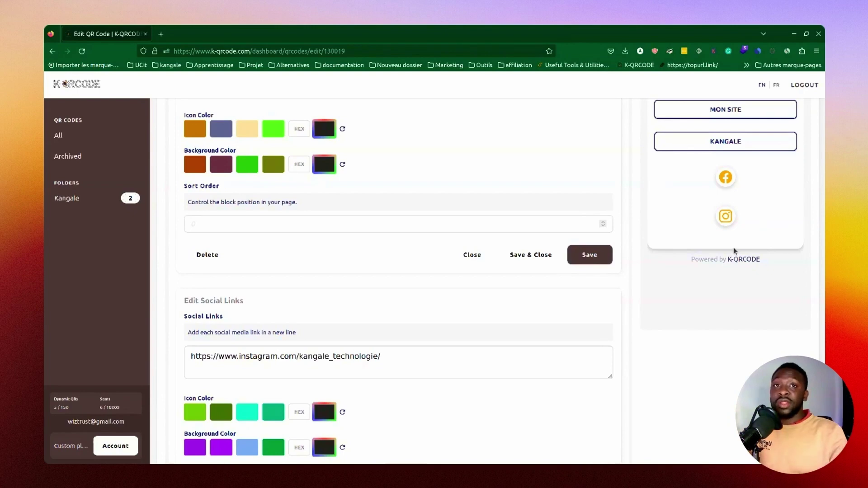
scroll(689, 262, "down", 2)
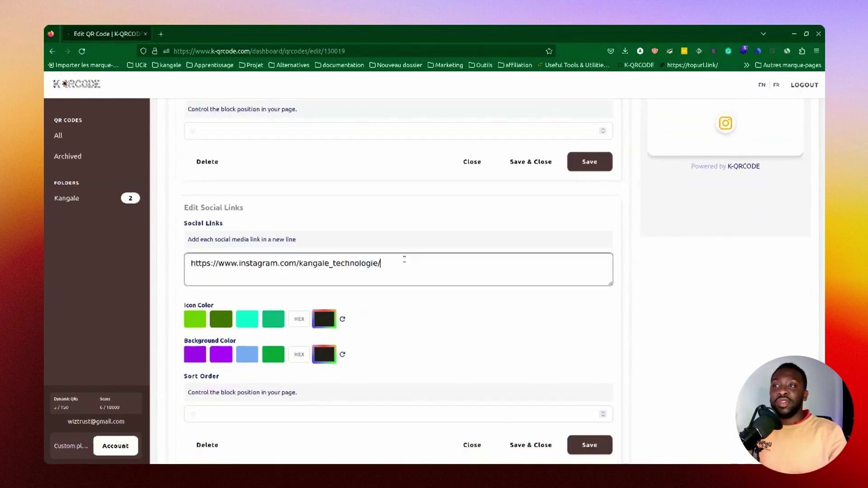
left_click_drag(403, 258, 195, 253)
key("ctrl+c")
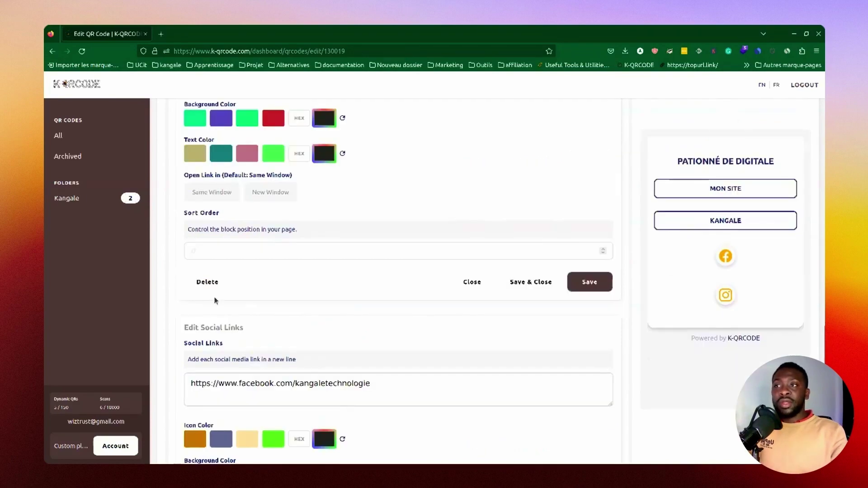
Step: Delete the separate Facebook Social Links block
scroll(212, 299, "down", 5)
left_click(207, 333)
left_click(532, 291)
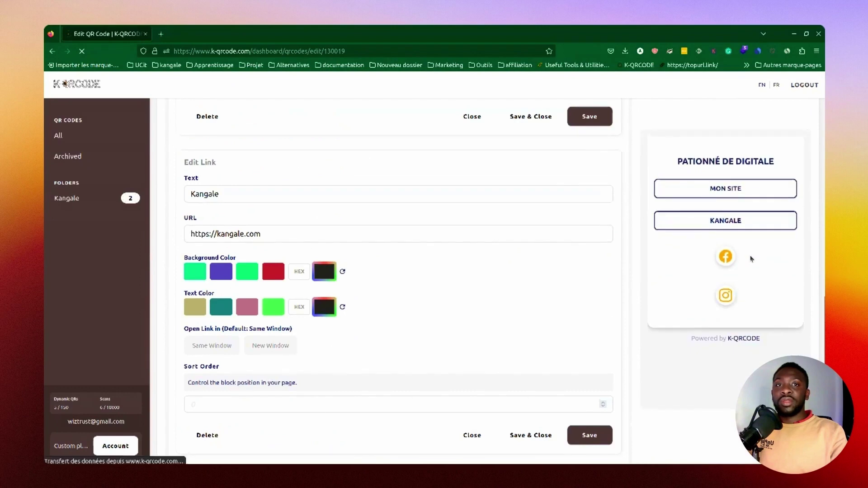
Step: Add the Facebook link as a second line in the Instagram Social Links block and save
scroll(417, 317, "down", 4)
left_click(418, 350)
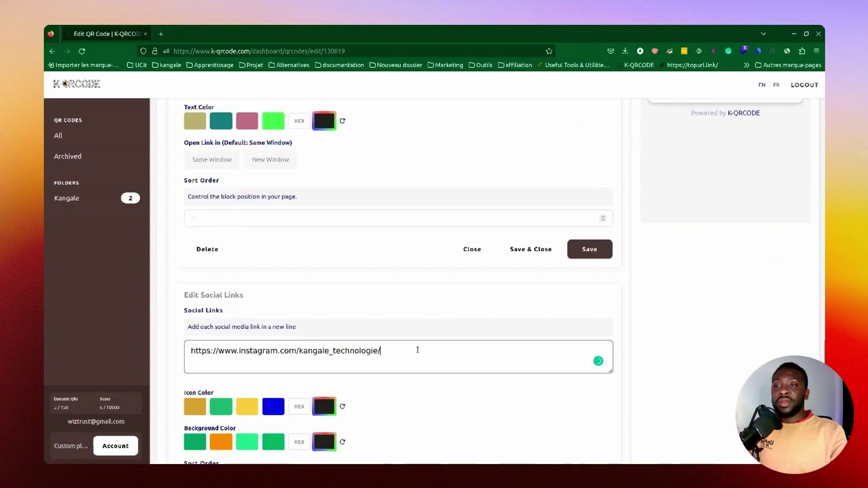
key("Return")
key("ctrl+v")
left_click(333, 363)
key("BackSpace")
key("ctrl+Left")
key("ctrl+Left")
key("BackSpace")
key("BackSpace")
key("BackSpace")
key("BackSpace")
key("BackSpace")
key("BackSpace")
key("BackSpace")
key("BackSpace")
key("BackSpace")
key("BackSpace")
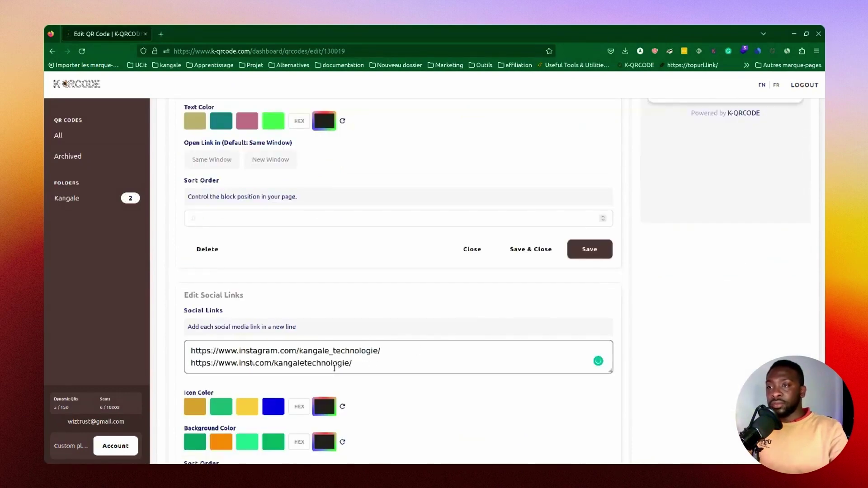
type("facebook")
scroll(390, 360, "down", 2)
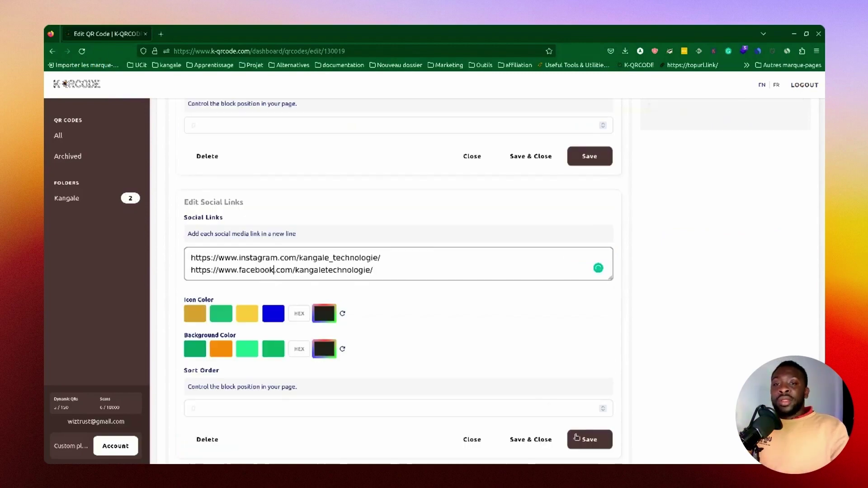
left_click(590, 439)
scroll(723, 271, "up", 5)
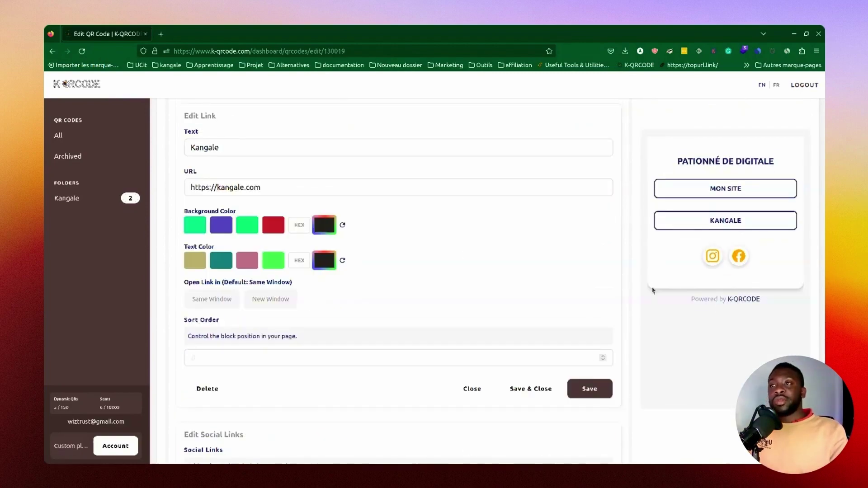
scroll(250, 393, "down", 6)
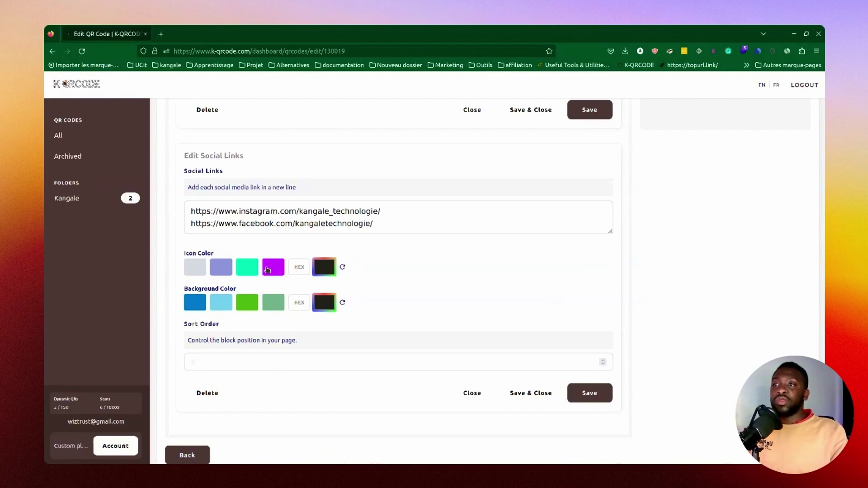
scroll(453, 304, "up", 7)
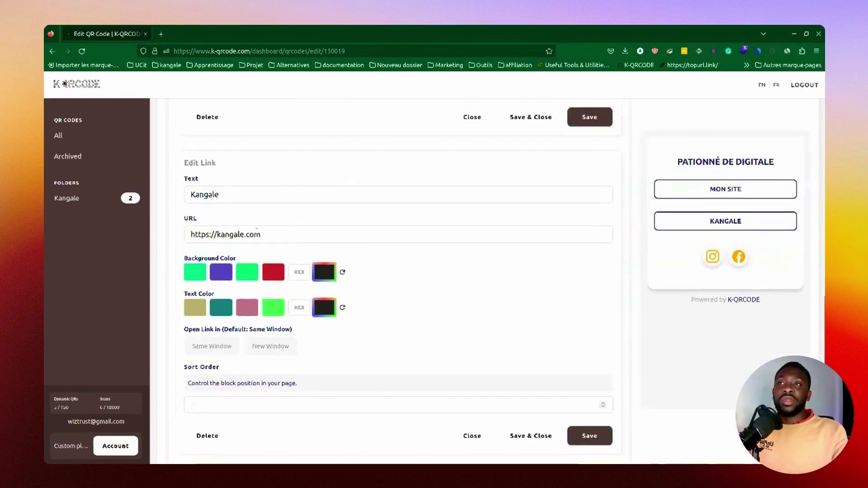
scroll(310, 223, "up", 15)
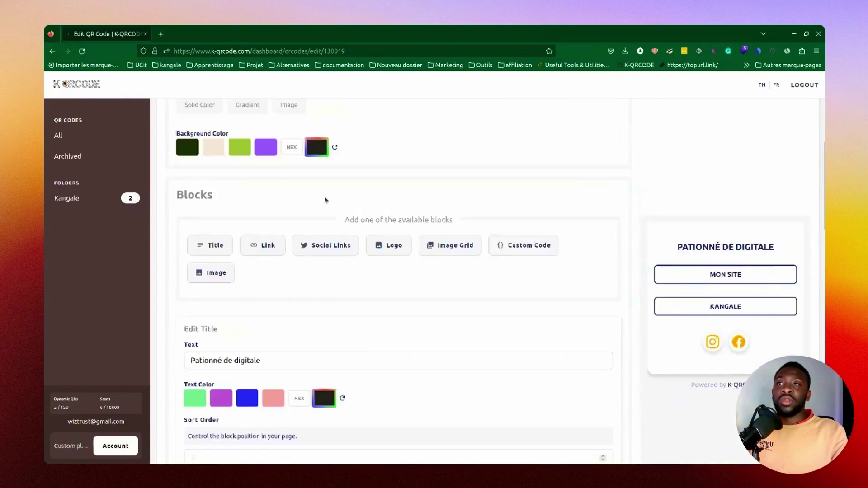
scroll(324, 200, "up", 3)
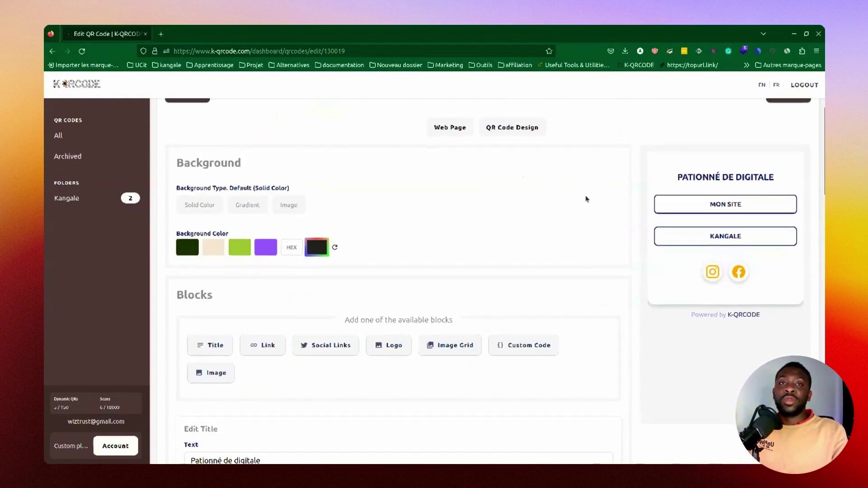
scroll(585, 196, "up", 3)
scroll(378, 244, "down", 1)
scroll(443, 258, "up", 3)
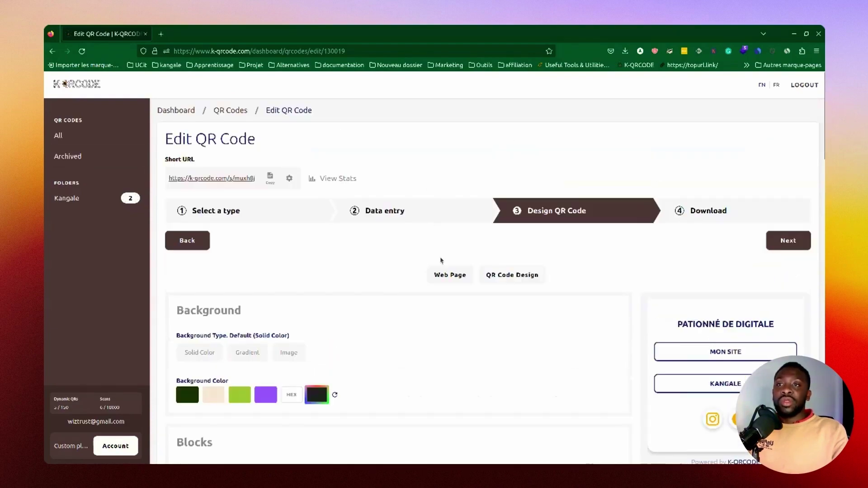
scroll(449, 258, "down", 3)
scroll(448, 250, "up", 3)
scroll(448, 252, "down", 4)
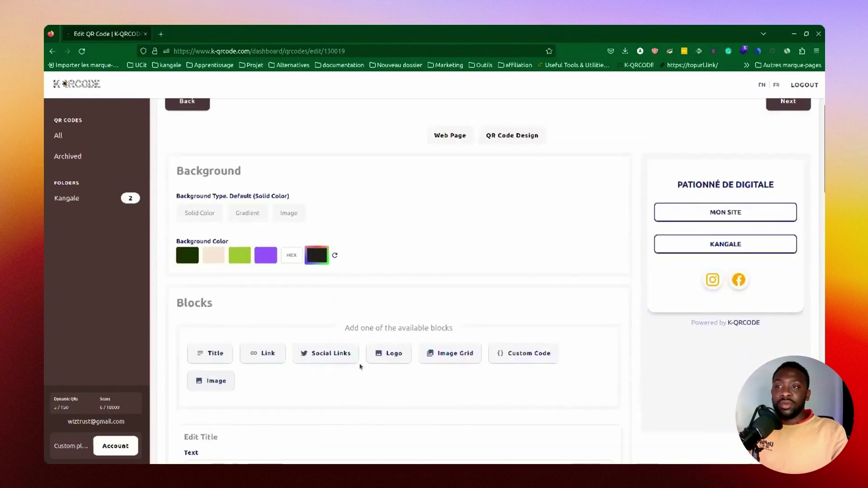
Step: Add a Logo block using the uploaded profile photo PNG and save it
left_click(380, 354)
scroll(404, 398, "down", 10)
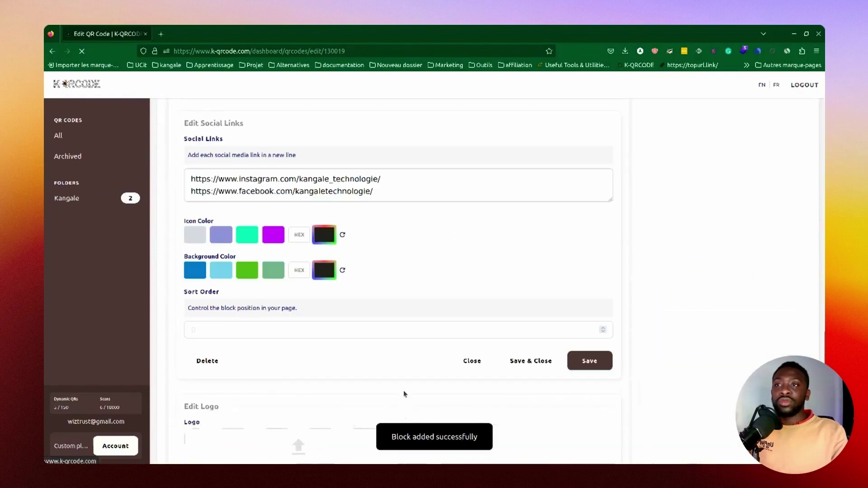
scroll(420, 373, "down", 3)
scroll(421, 373, "down", 3)
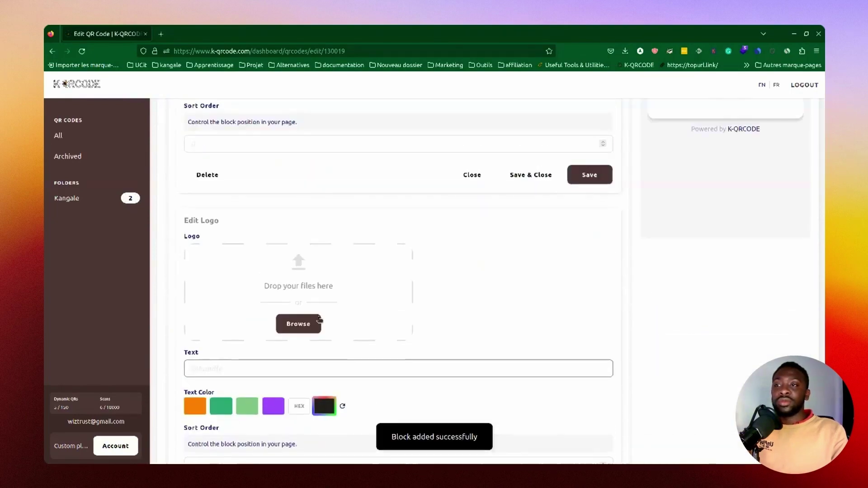
left_click(297, 324)
left_click(343, 155)
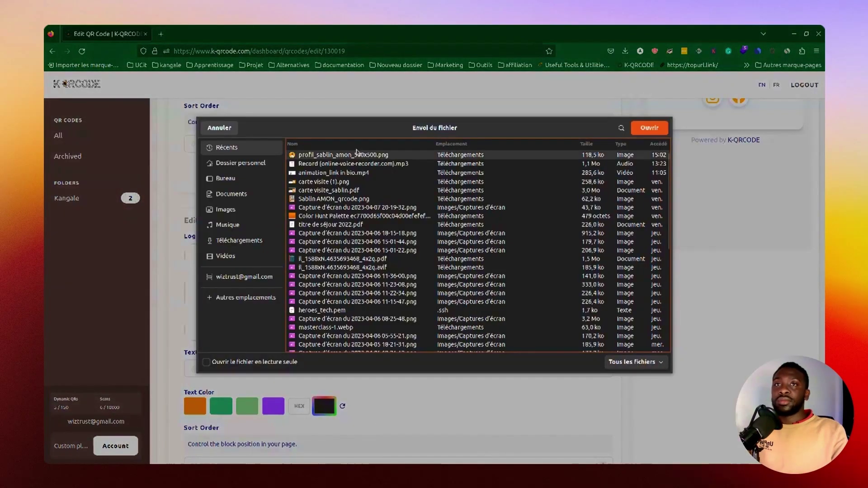
left_click(649, 128)
scroll(543, 345, "up", 3)
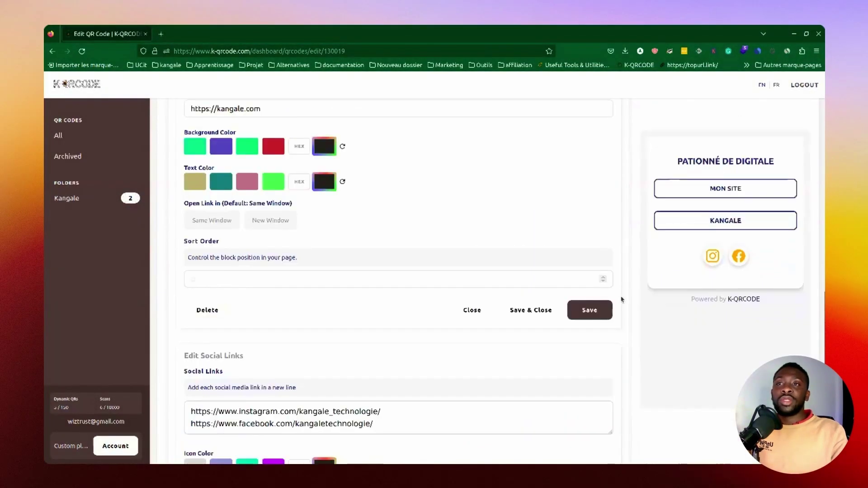
scroll(544, 332, "down", 7)
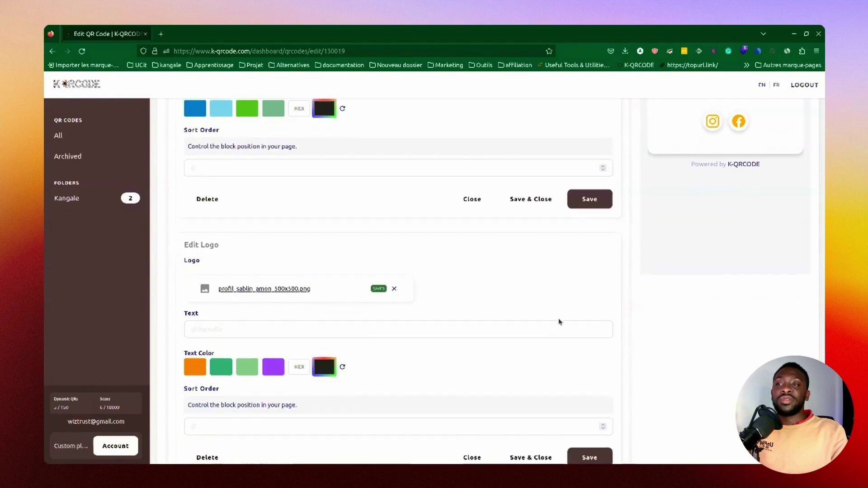
scroll(561, 352, "down", 1)
left_click(582, 384)
scroll(632, 343, "up", 5)
scroll(716, 236, "down", 2)
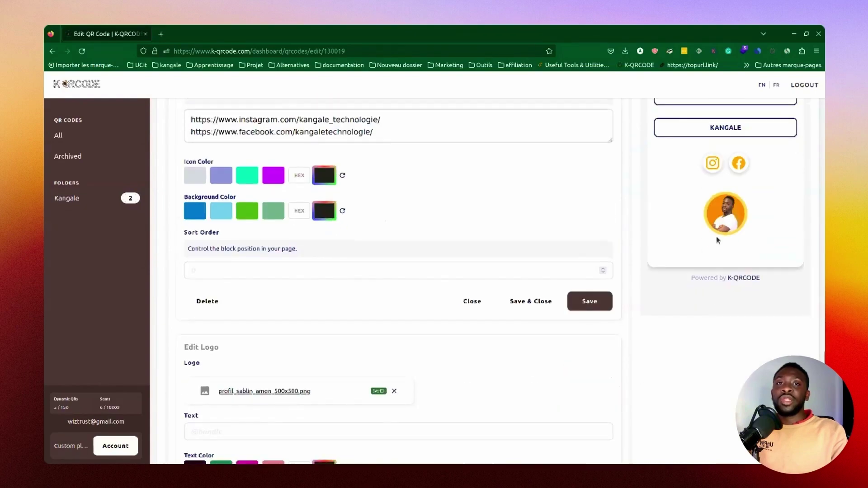
scroll(454, 362, "down", 2)
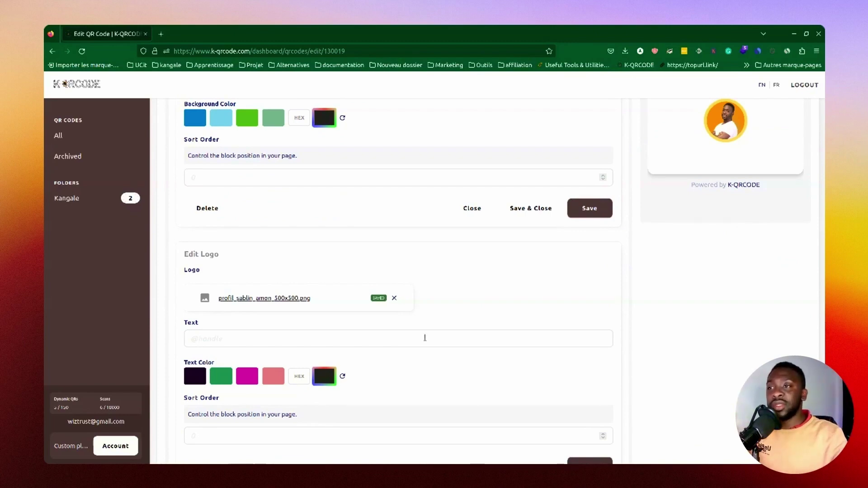
scroll(424, 337, "down", 2)
Step: Set the logo block's Sort Order to 0 and save
left_click(242, 345)
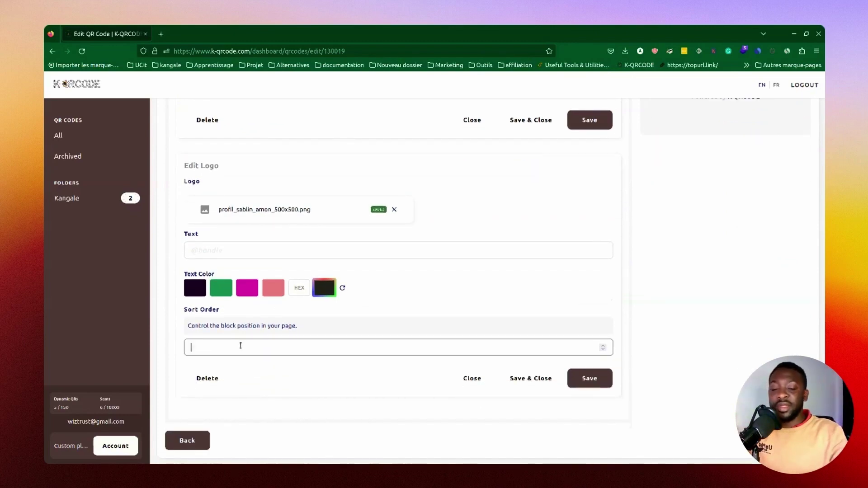
type("0")
left_click(590, 384)
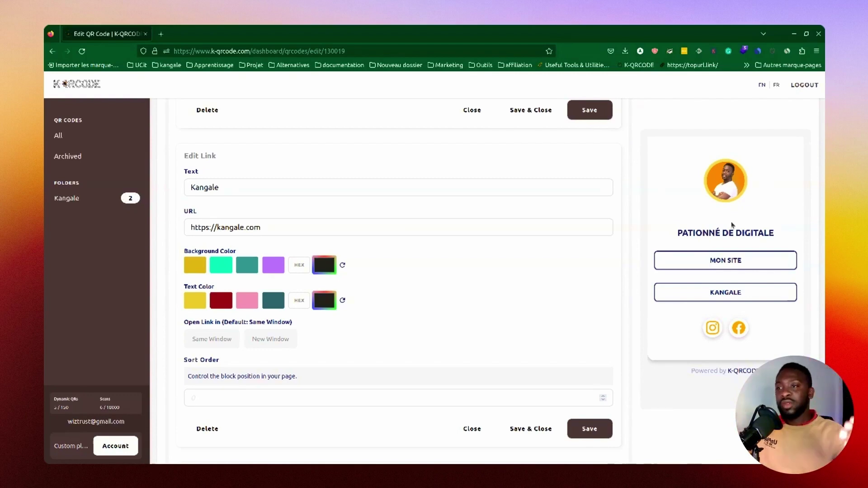
scroll(713, 230, "down", 3)
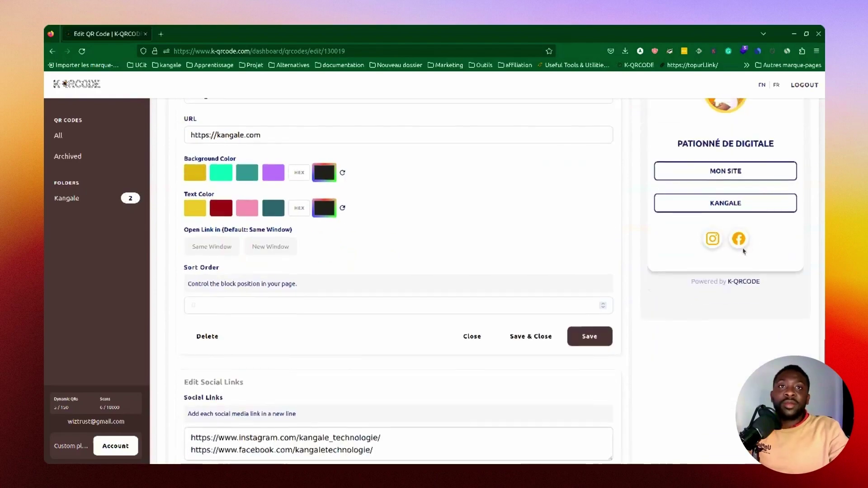
scroll(260, 376, "down", 4)
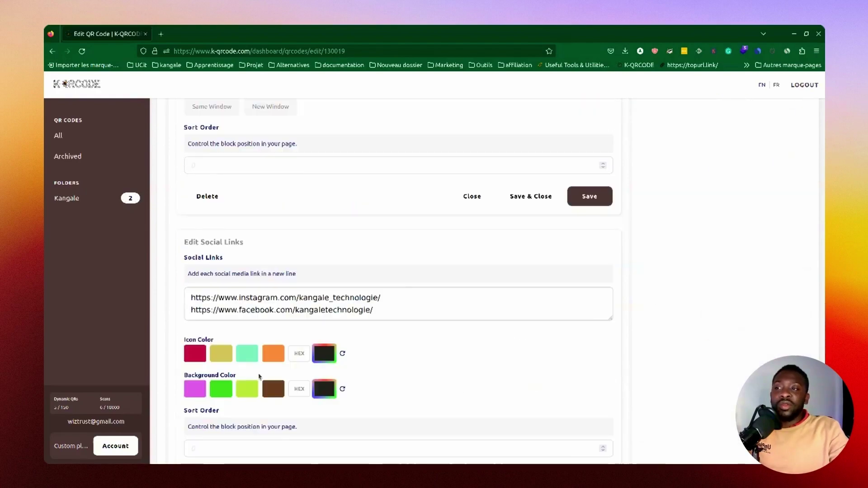
scroll(260, 369, "up", 12)
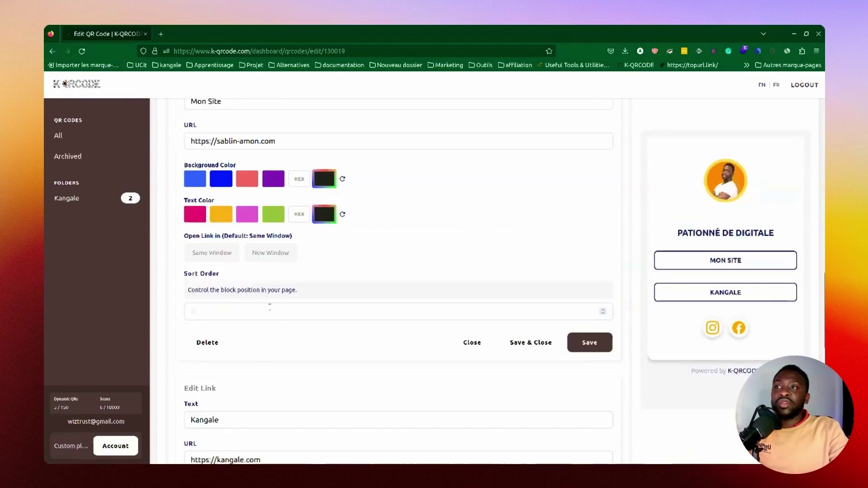
scroll(265, 306, "up", 10)
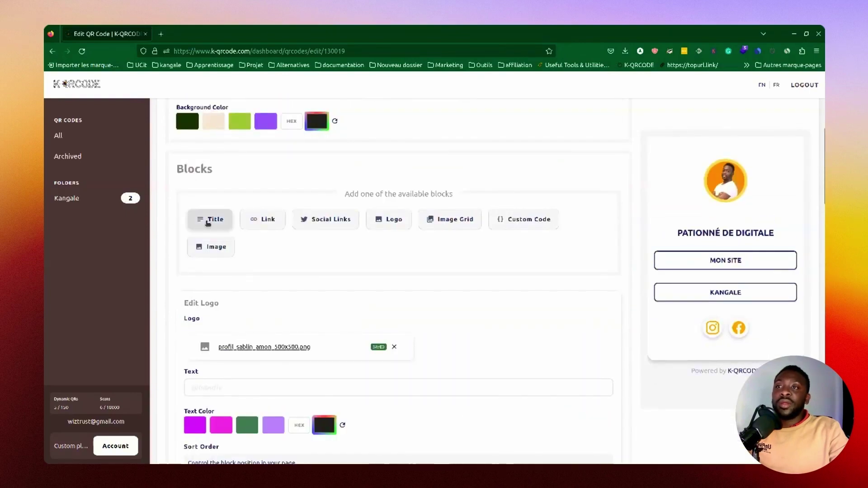
Step: Add a Title block with the owner's name, correctly capitalised, and Sort Order 1
left_click(208, 220)
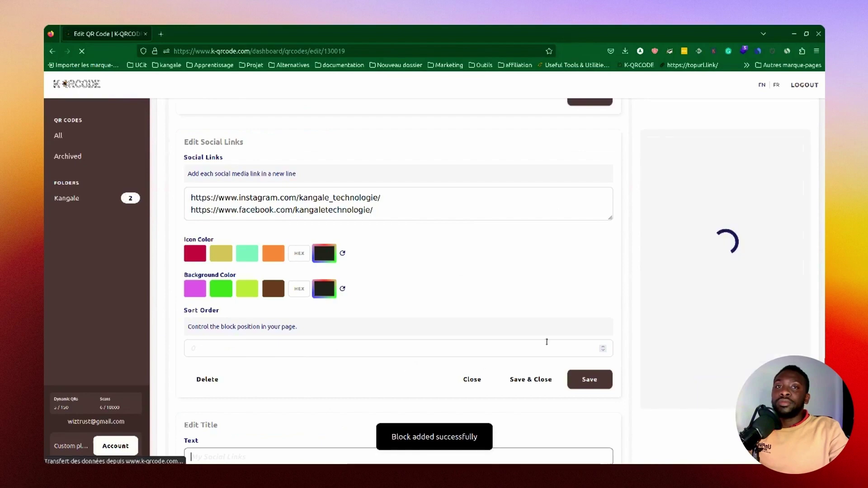
scroll(546, 342, "down", 5)
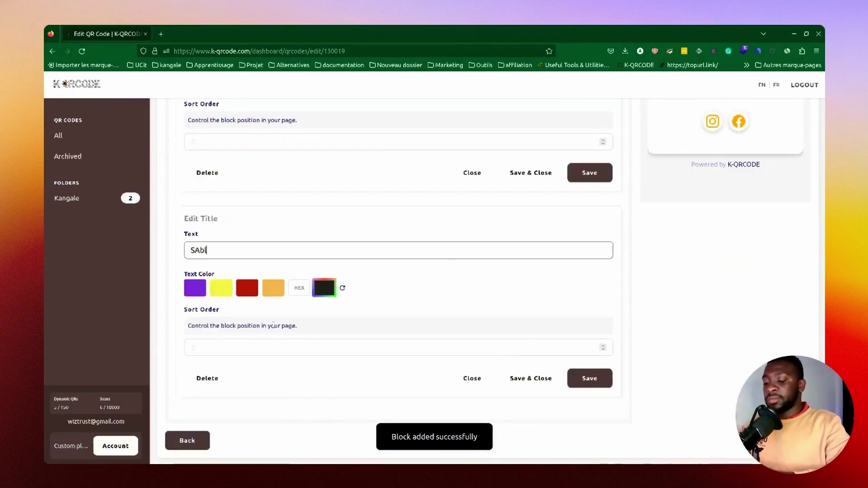
left_click(201, 251)
key("BackSpace")
type("a")
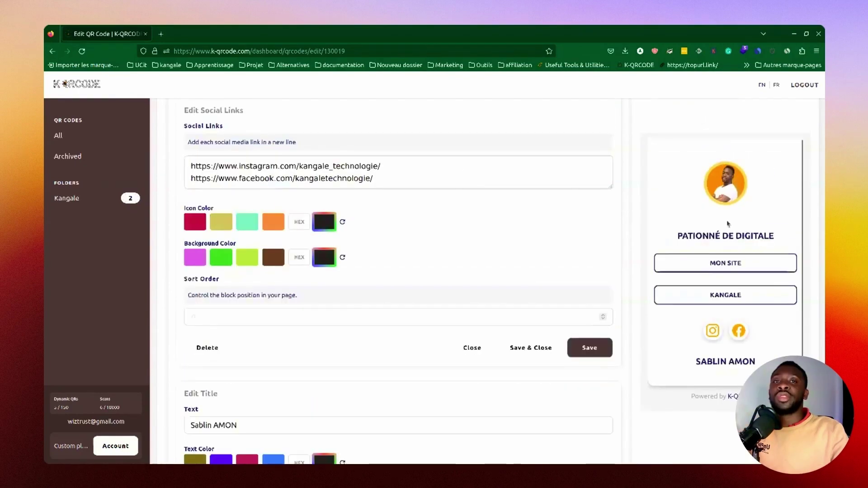
scroll(728, 223, "down", 1)
scroll(391, 350, "down", 3)
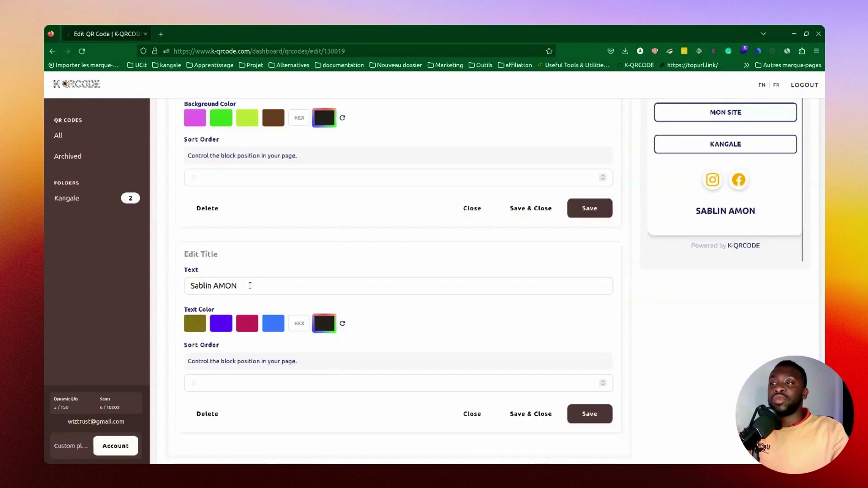
left_click(223, 383)
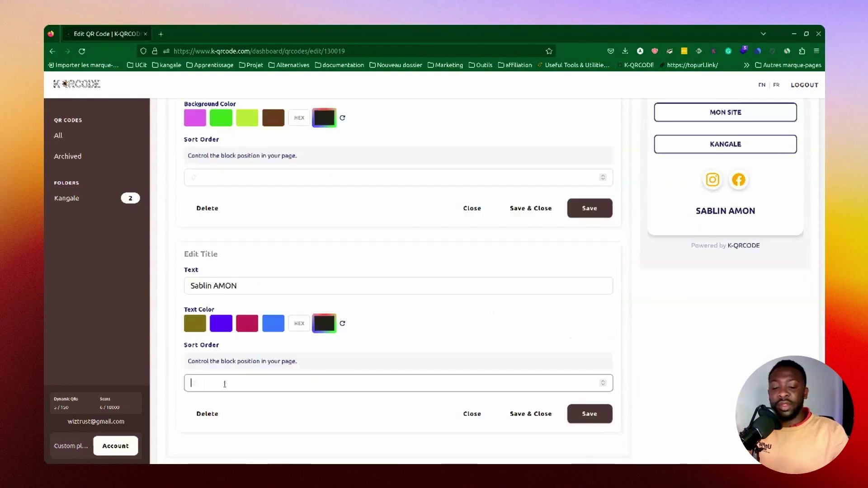
type("1")
left_click(589, 413)
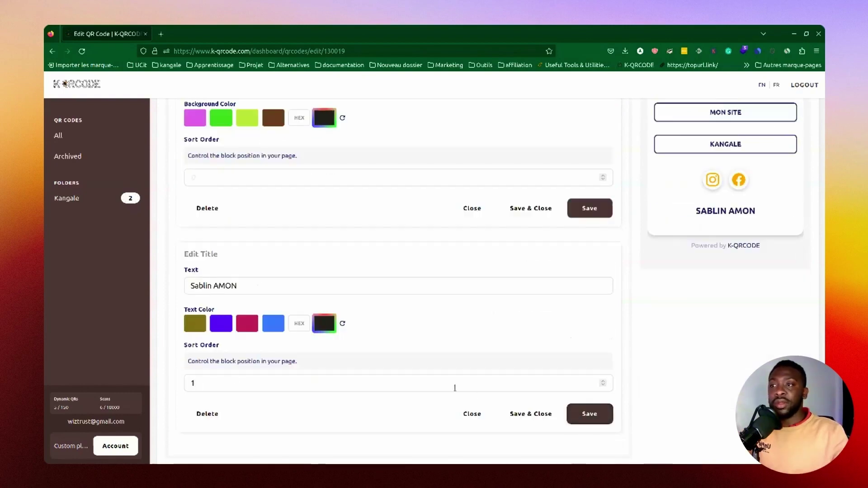
scroll(259, 229, "up", 3)
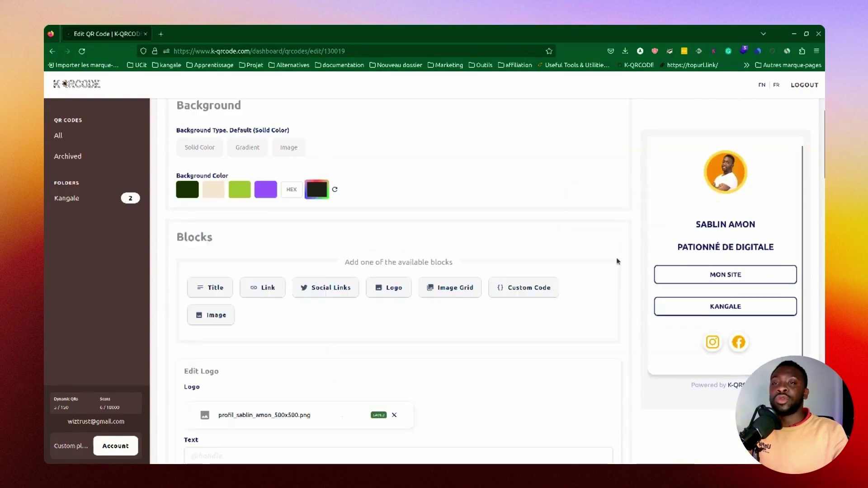
scroll(422, 306, "down", 9)
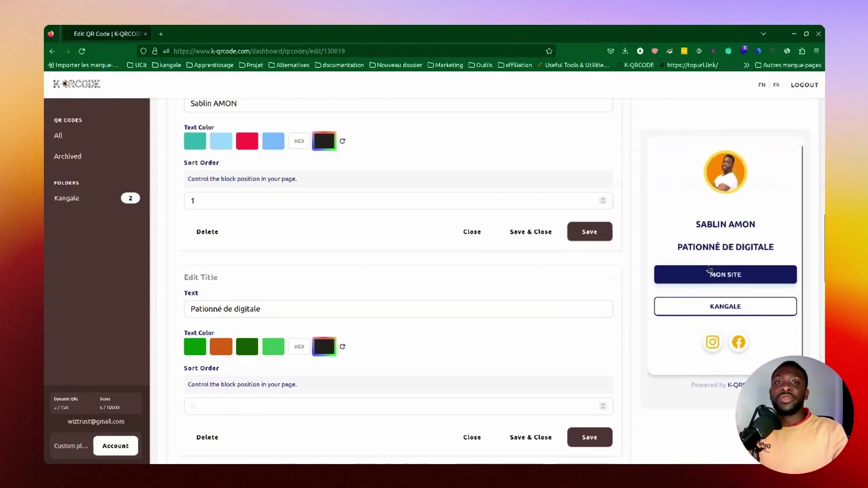
scroll(705, 289, "down", 3)
scroll(245, 379, "down", 13)
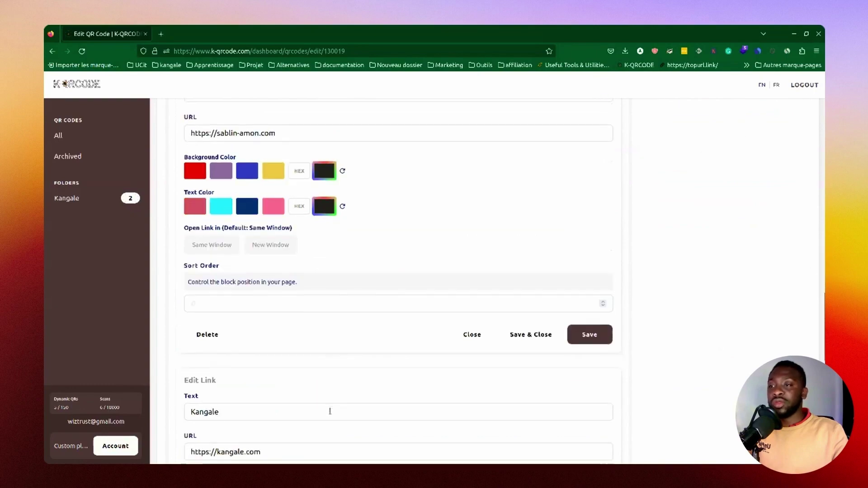
scroll(285, 389, "down", 3)
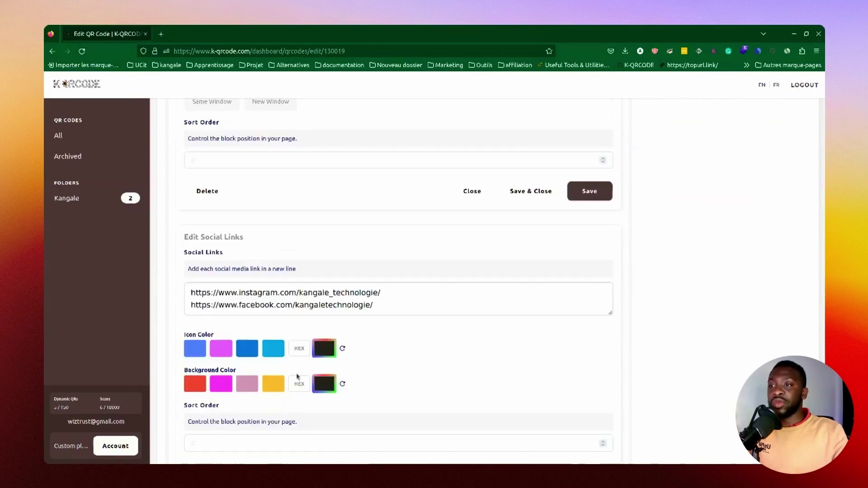
left_click(215, 444)
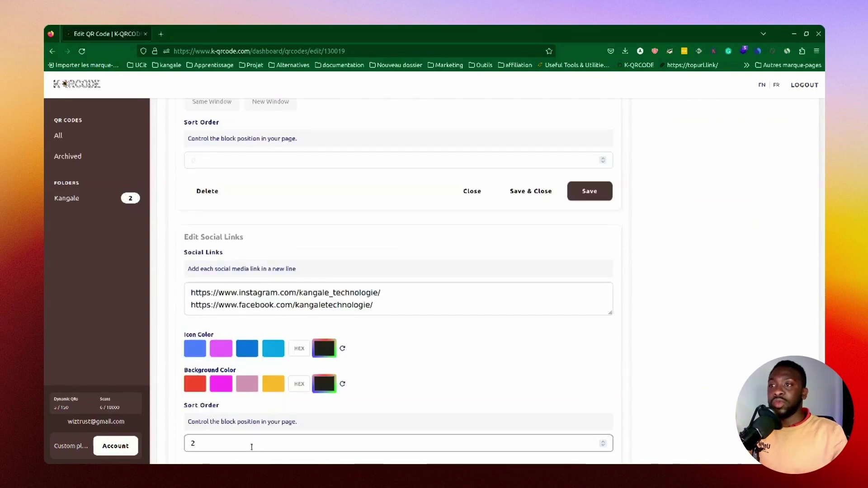
type("2")
scroll(294, 430, "down", 3)
left_click(585, 378)
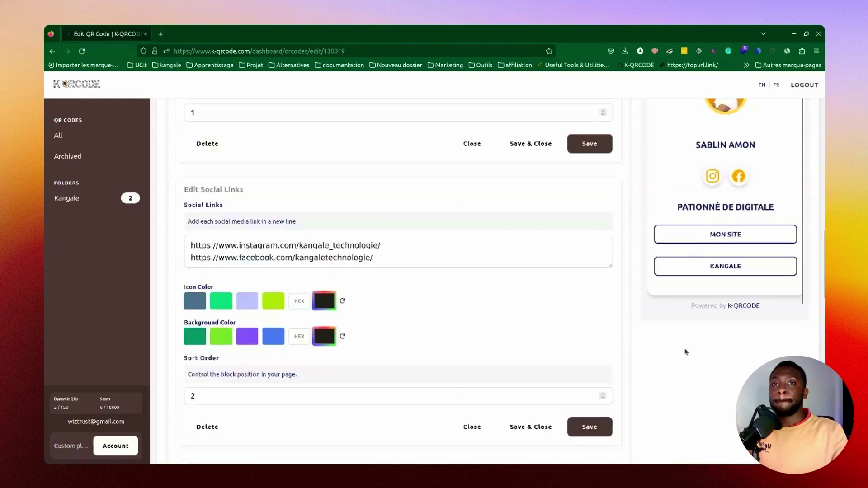
scroll(685, 352, "up", 4)
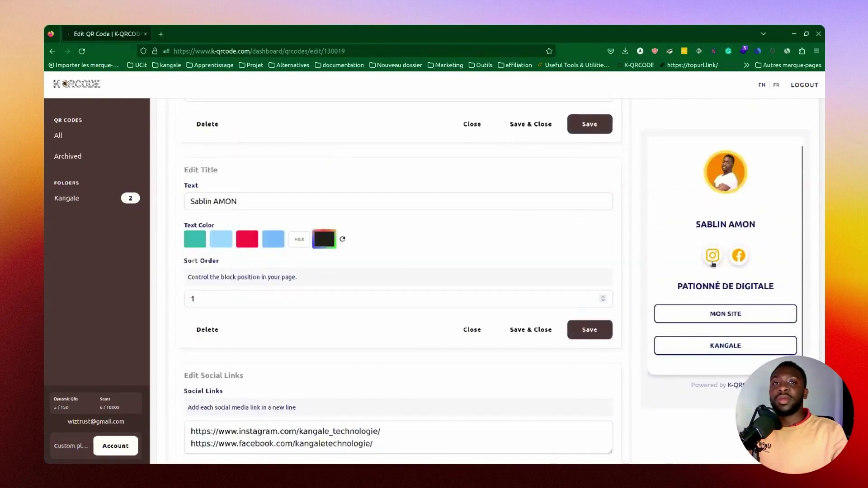
scroll(685, 333, "down", 6)
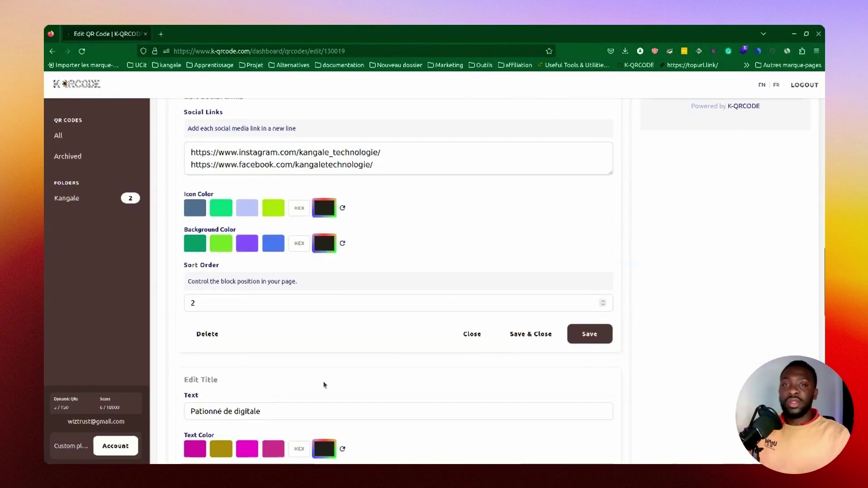
scroll(396, 316, "up", 15)
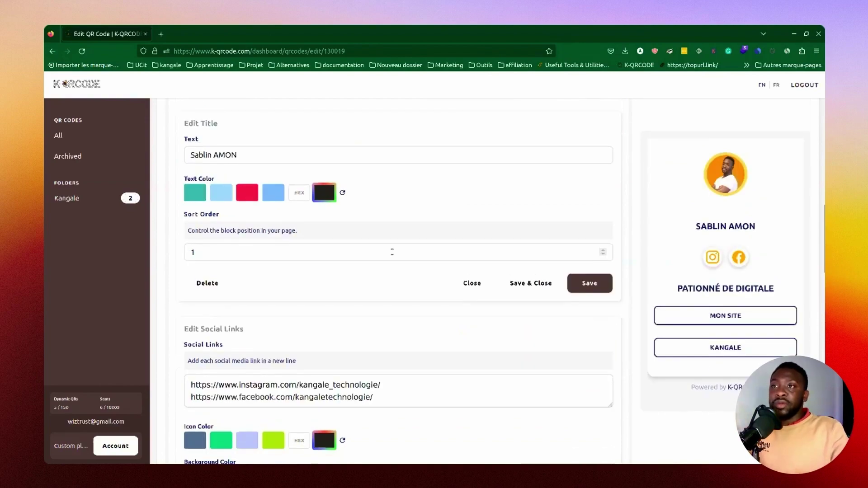
scroll(460, 166, "up", 1)
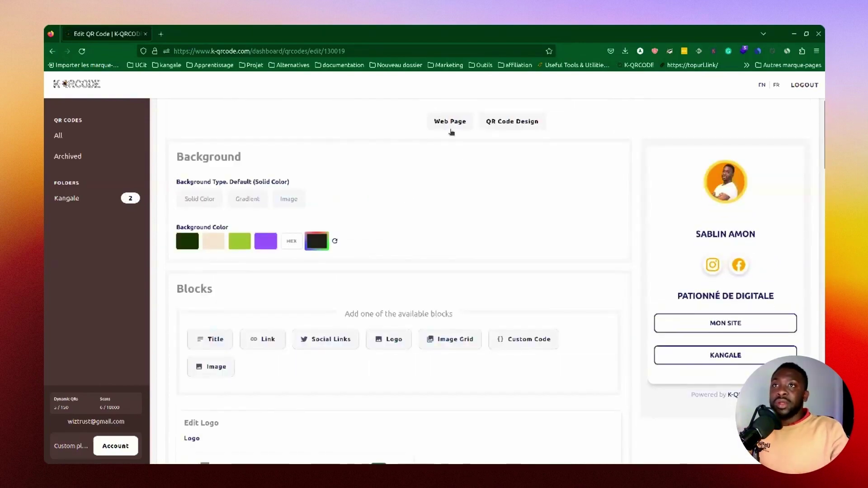
Step: Give the QR code octagon finder patterns and the fourth sticker frame
left_click(512, 129)
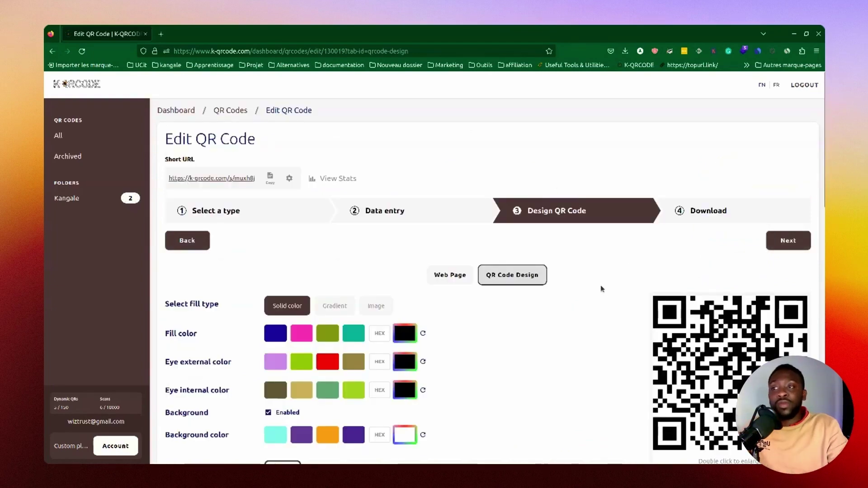
scroll(592, 328, "down", 6)
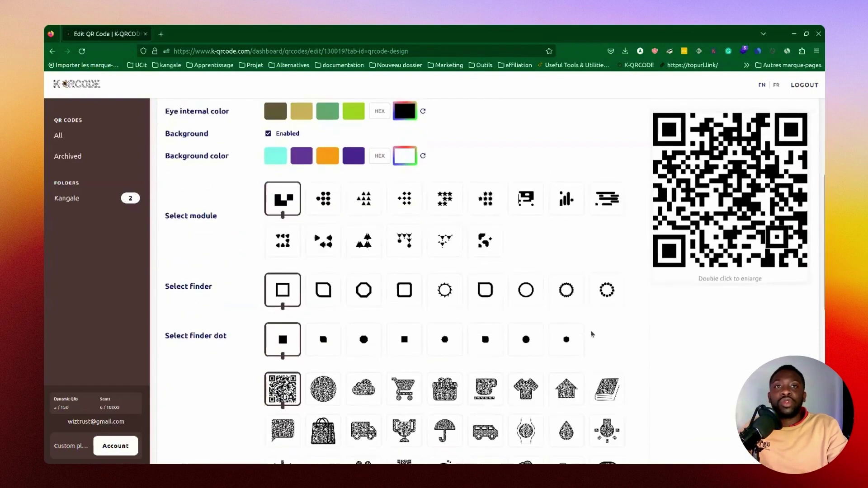
scroll(348, 271, "down", 2)
scroll(349, 315, "up", 2)
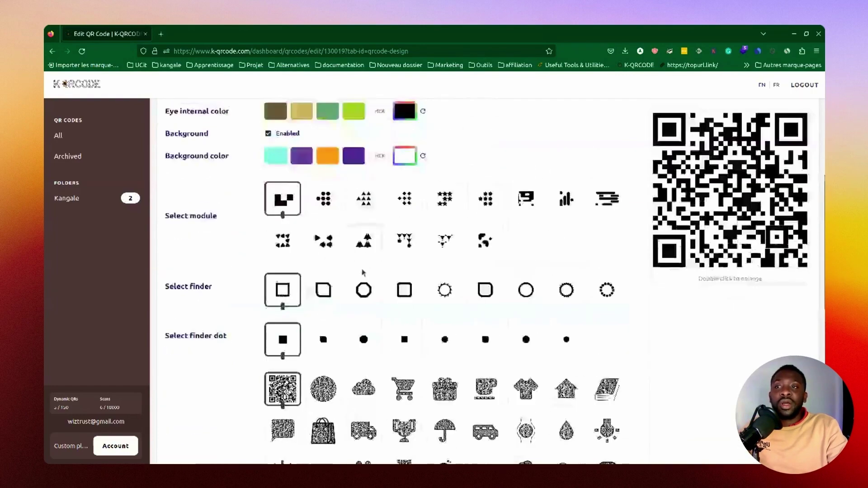
left_click(369, 295)
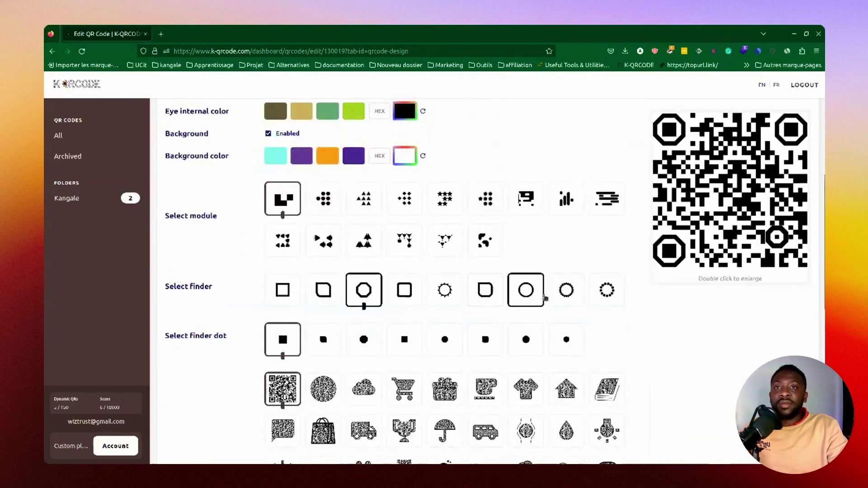
scroll(390, 306, "down", 4)
scroll(615, 308, "down", 2)
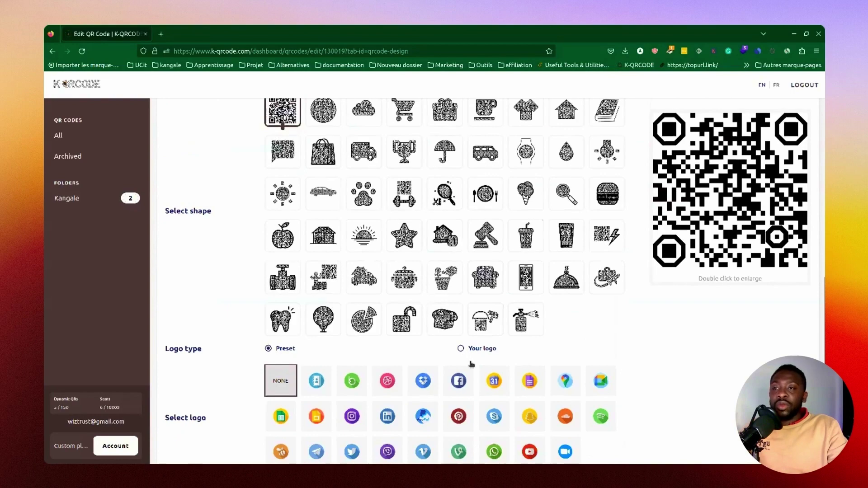
scroll(466, 353, "down", 3)
left_click(404, 366)
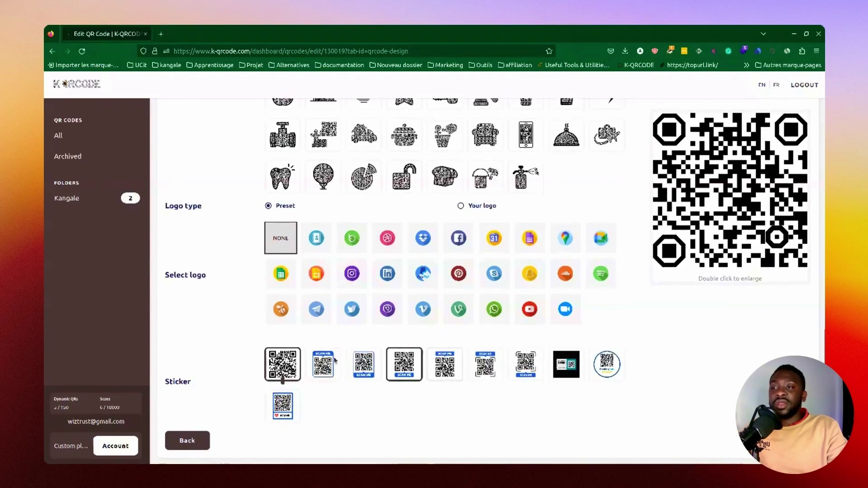
scroll(350, 360, "up", 3)
scroll(349, 359, "up", 10)
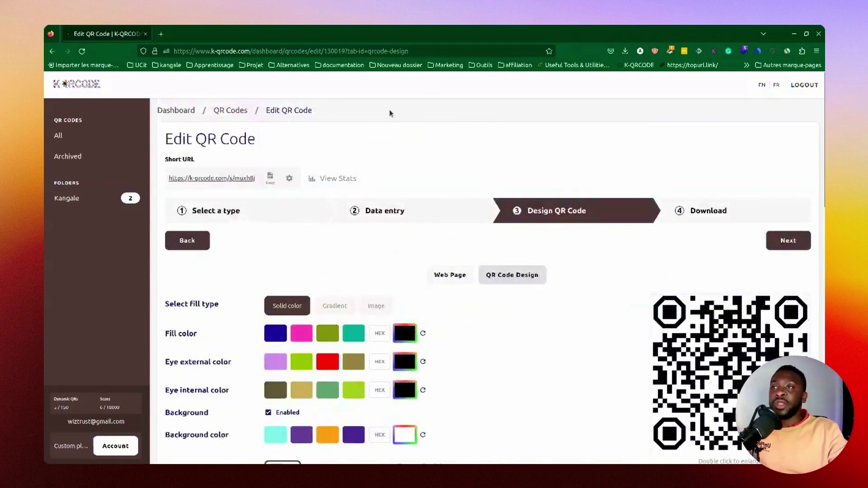
Step: Copy the QR code's short link and go on to the download step
left_click(269, 178)
scroll(283, 381, "down", 10)
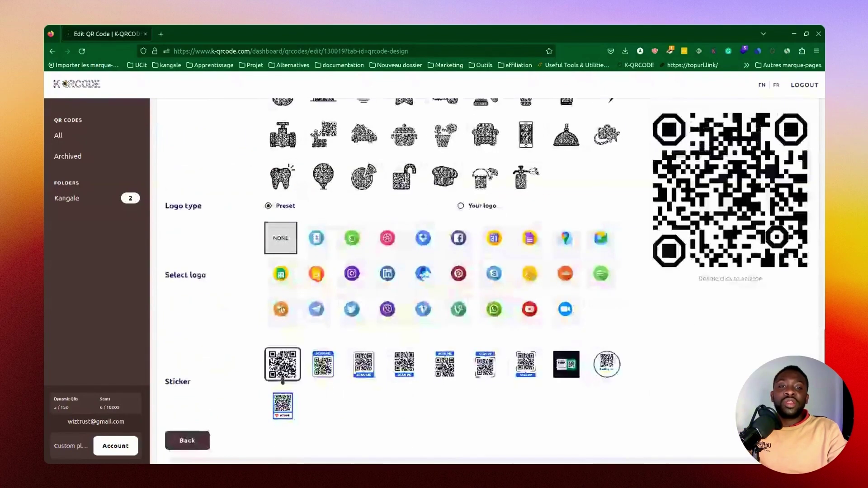
left_click(187, 440)
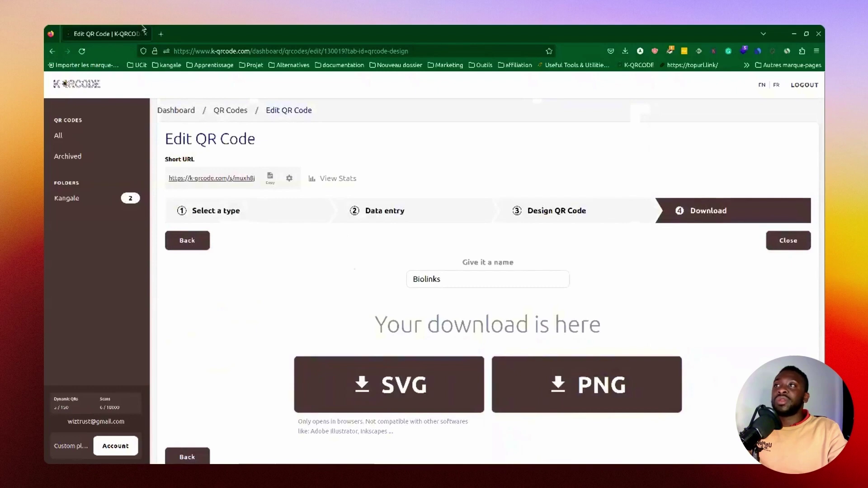
Step: Name the code with the owner's name plus 'Test Biolinks' and save it
left_click(413, 279)
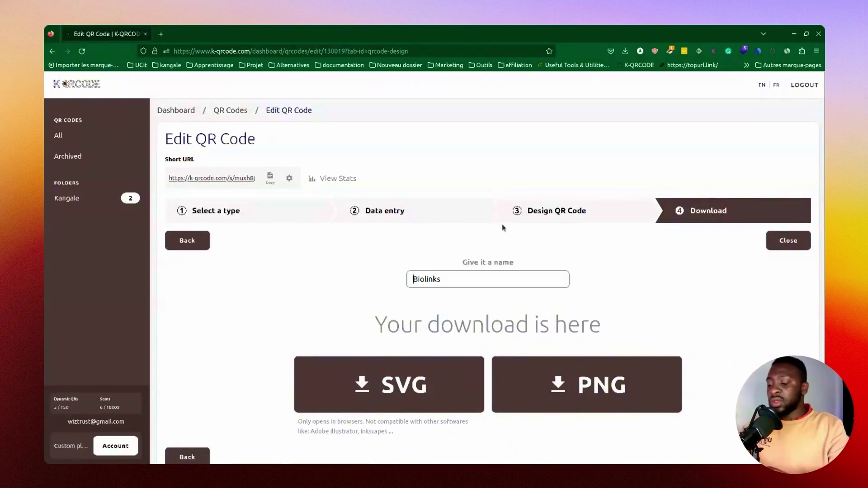
type("SAbln")
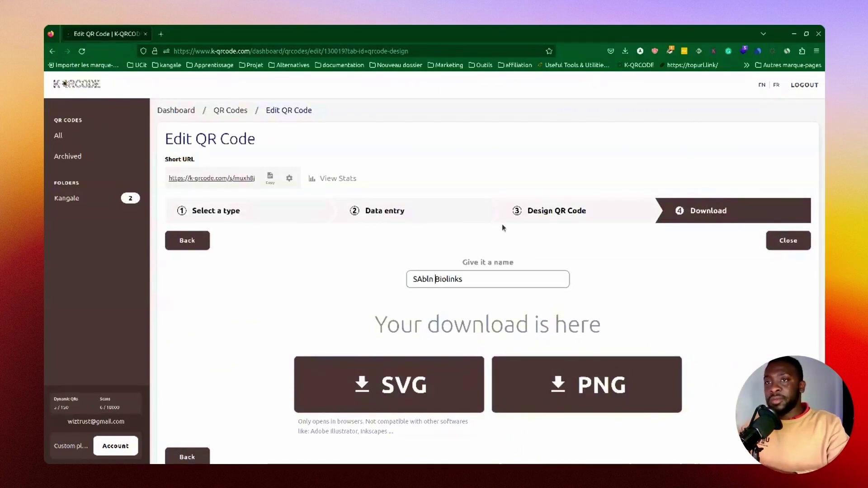
key("BackSpace")
key("BackSpace")
key("BackSpace")
key("BackSpace")
key("BackSpace")
type("ablin Test")
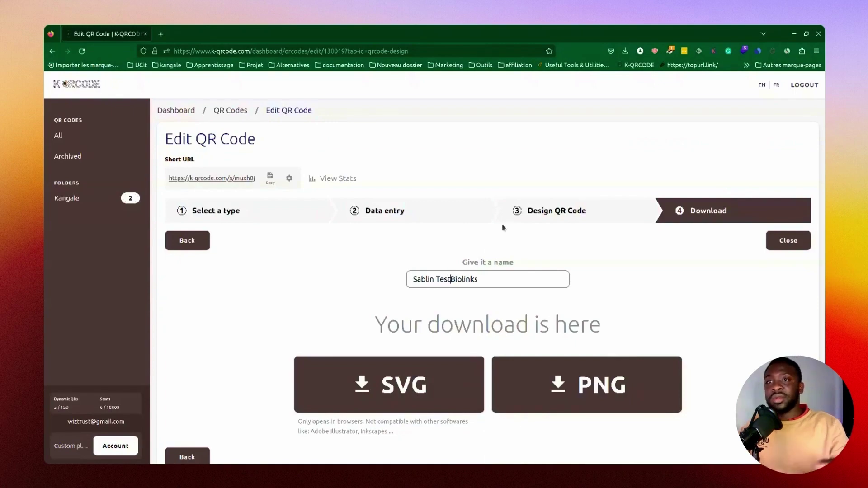
key("Return")
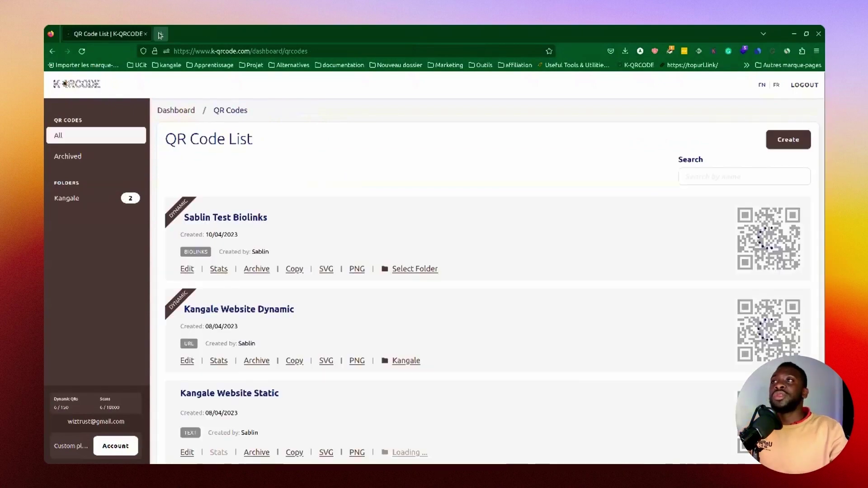
Step: Load the copied bio page preview link in a new browser tab
left_click(160, 35)
key("ctrl+v")
key("Return")
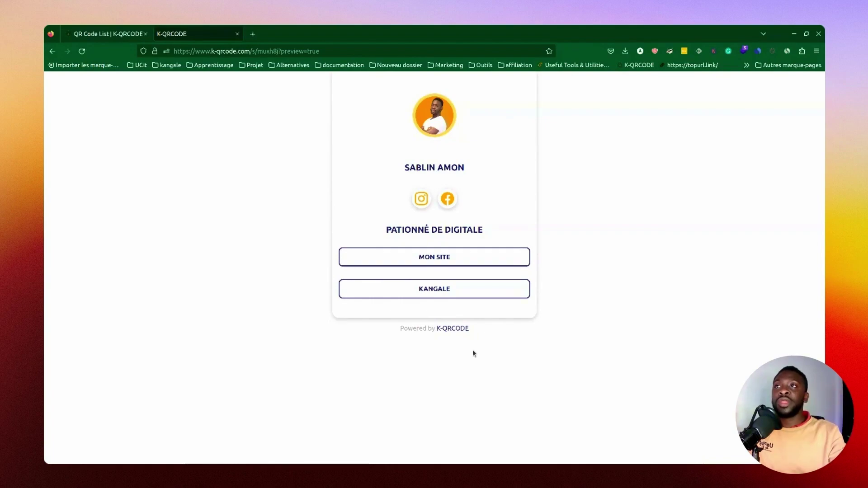
Step: Strip '?preview=true' from the bio page address to load the live page, then return to the QR Code List
left_click_drag(278, 51, 367, 52)
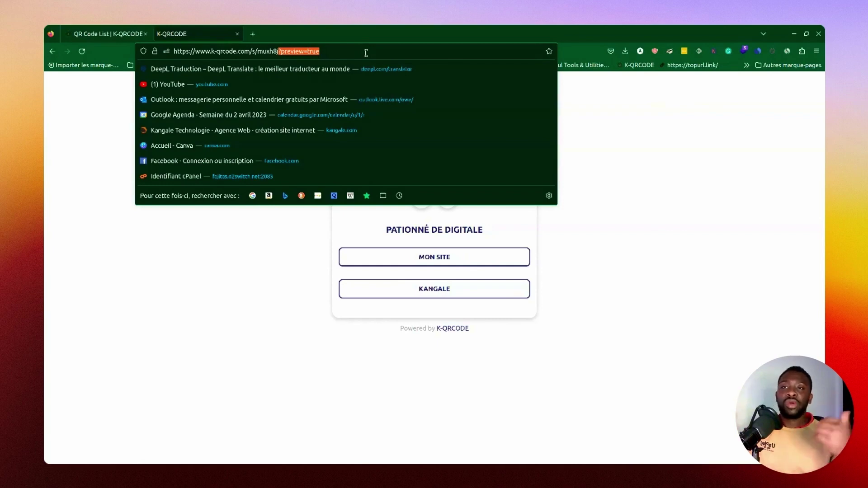
key("BackSpace")
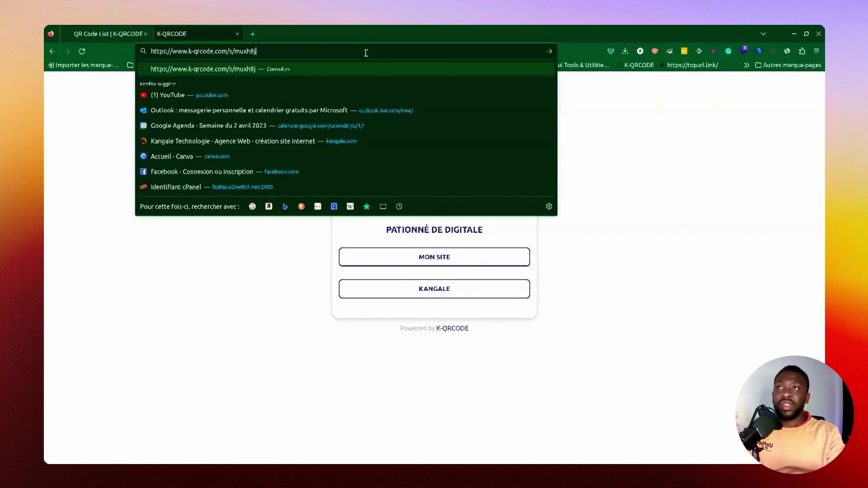
key("Return")
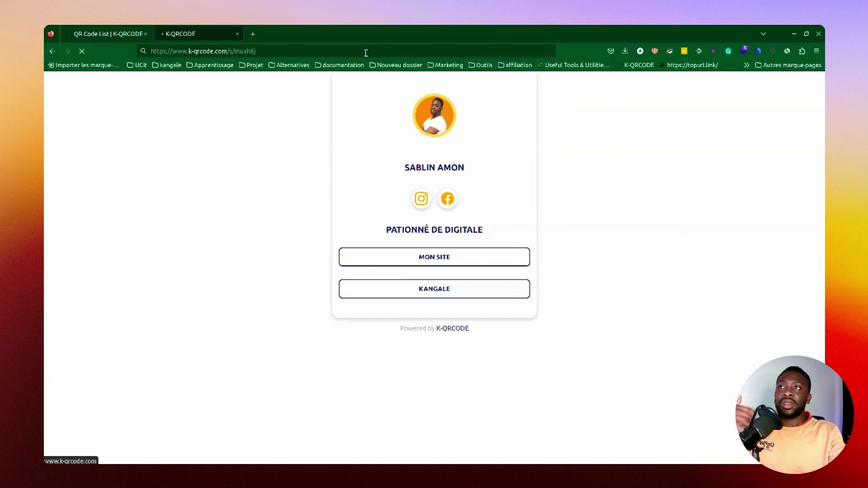
left_click(120, 29)
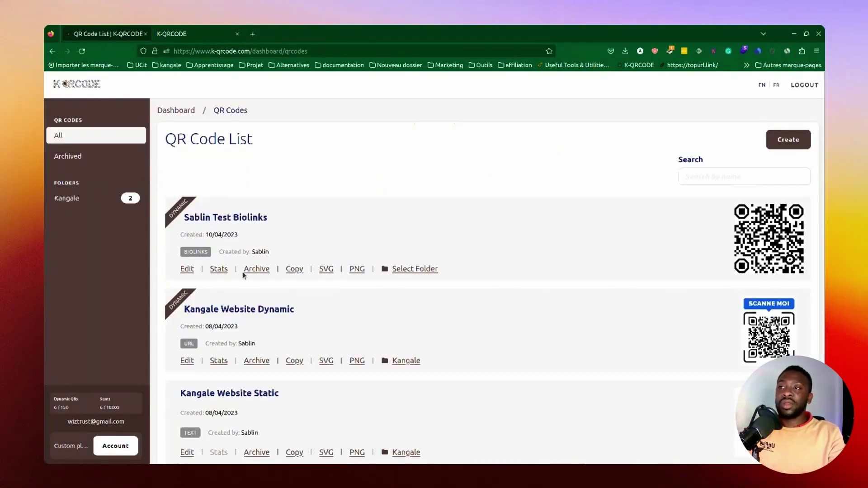
Step: Open the Test Biolinks code's daily scan stats, go back to All codes, and reopen its Stats
left_click(219, 269)
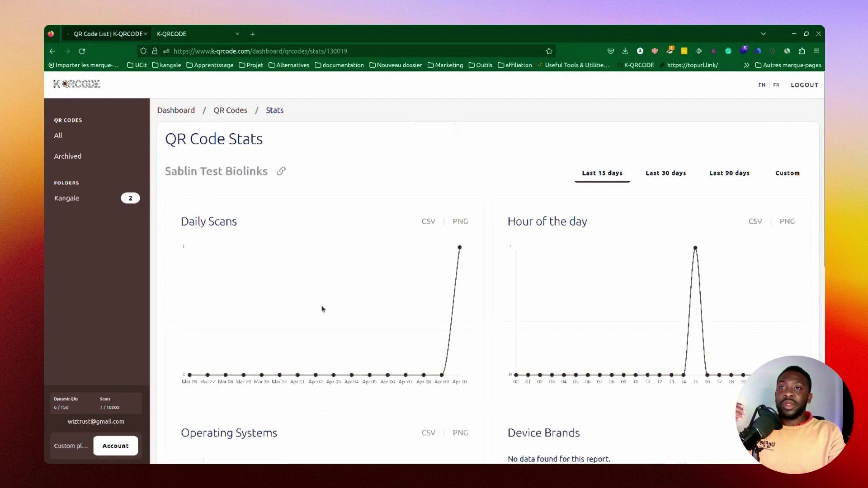
scroll(405, 405, "down", 4)
scroll(339, 330, "up", 4)
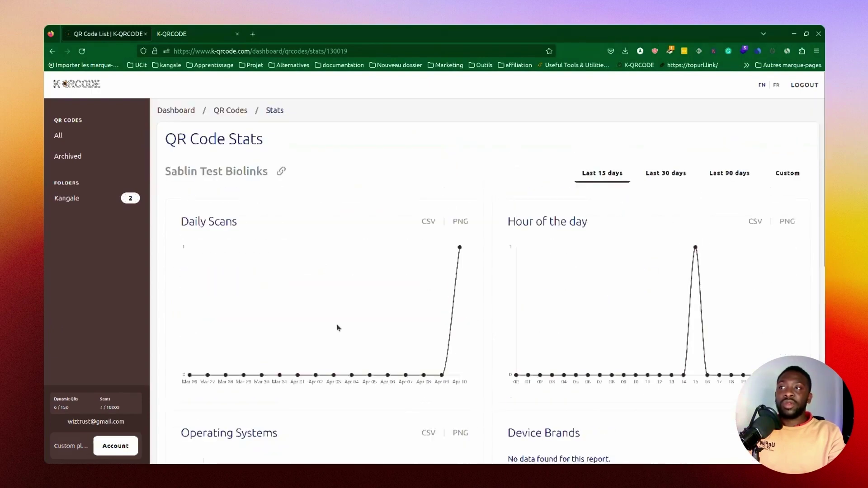
left_click(58, 135)
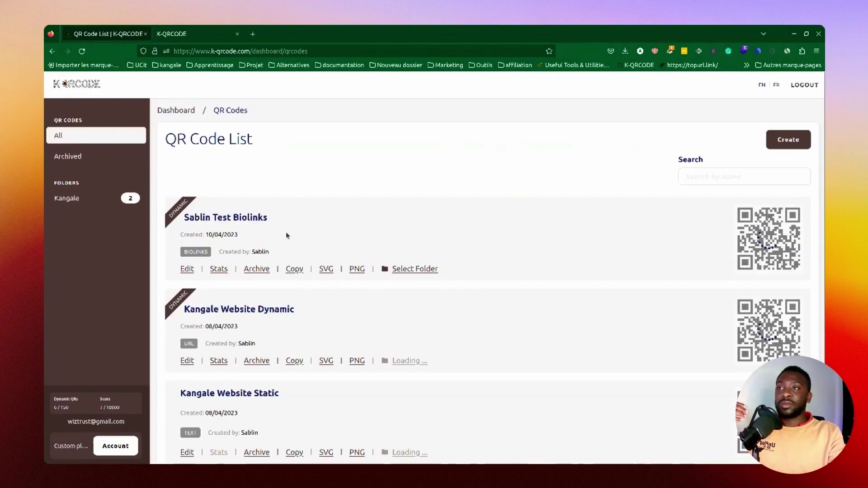
left_click(216, 271)
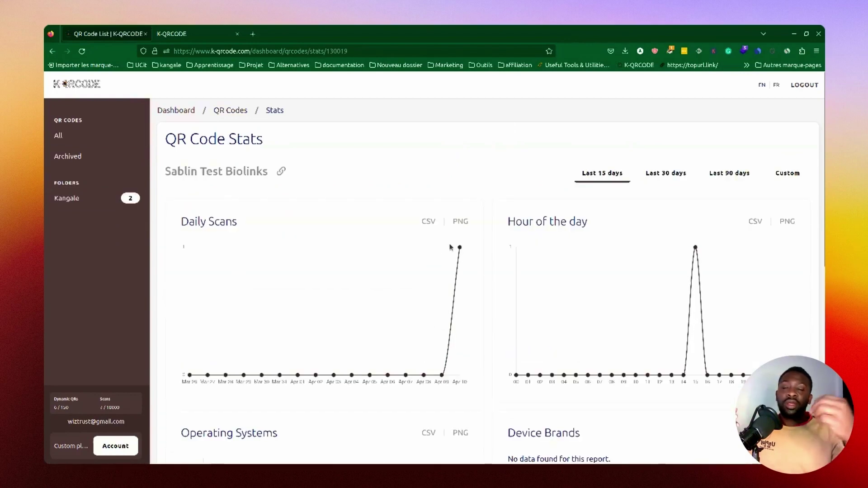
Step: Review the hour-of-day, operating system, country and city charts, then switch to FR
scroll(544, 277, "down", 4)
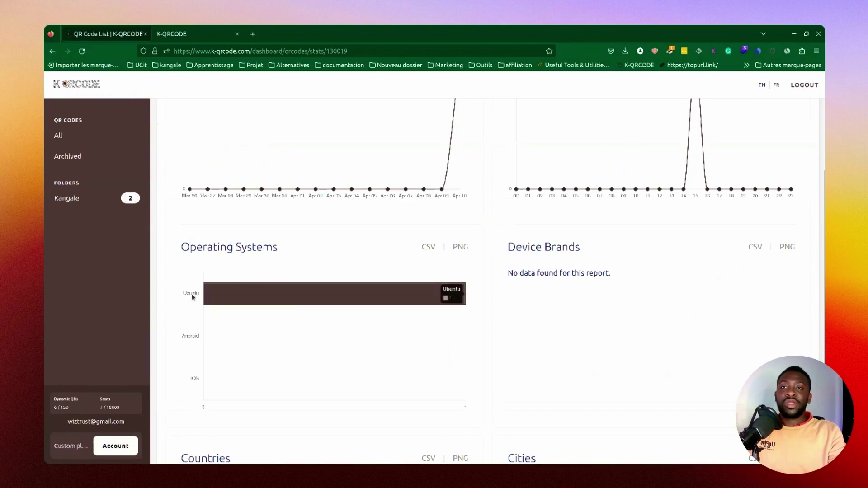
scroll(652, 222, "up", 2)
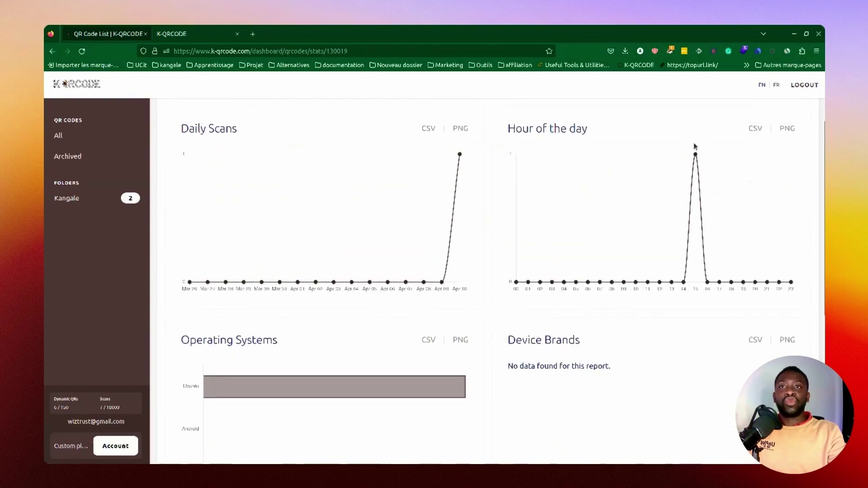
scroll(673, 200, "up", 2)
scroll(686, 195, "down", 8)
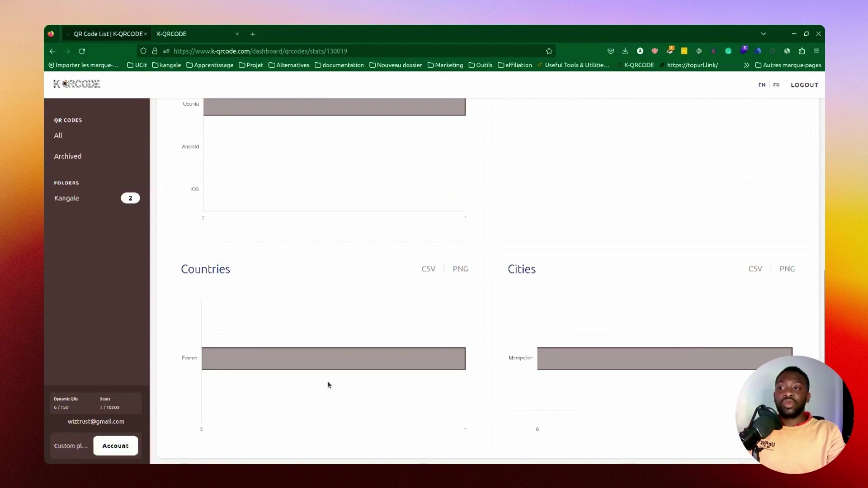
scroll(602, 326, "up", 3)
scroll(603, 313, "up", 5)
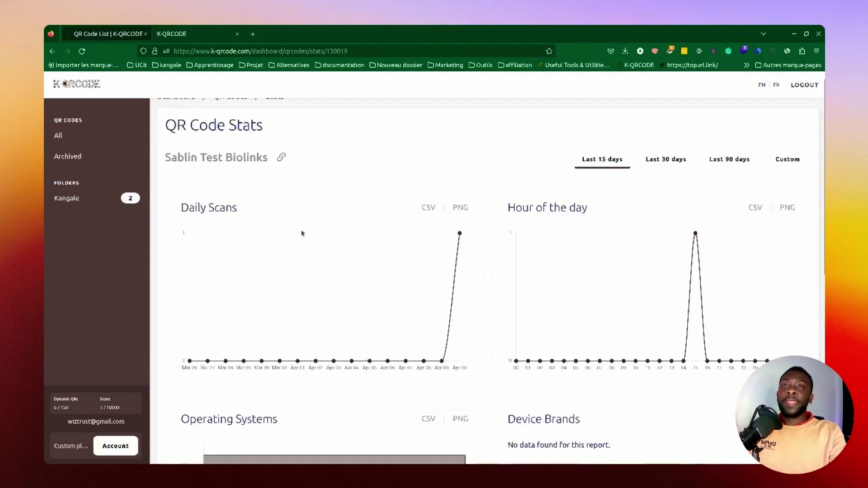
left_click(776, 85)
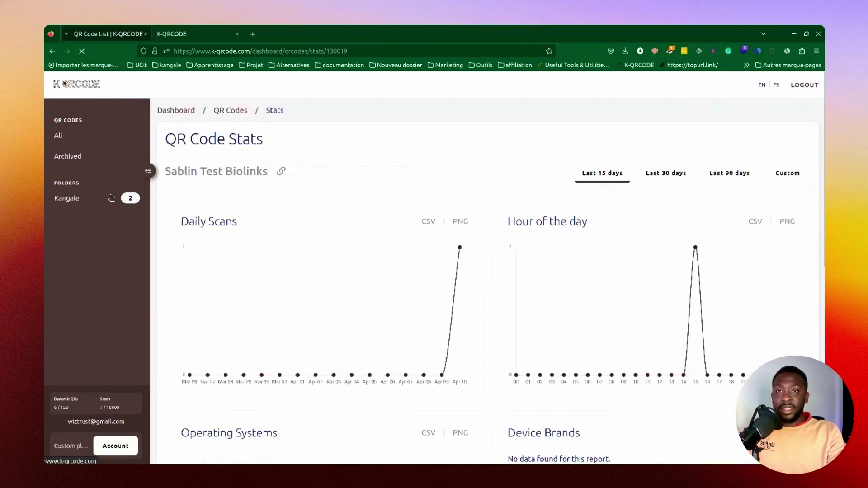